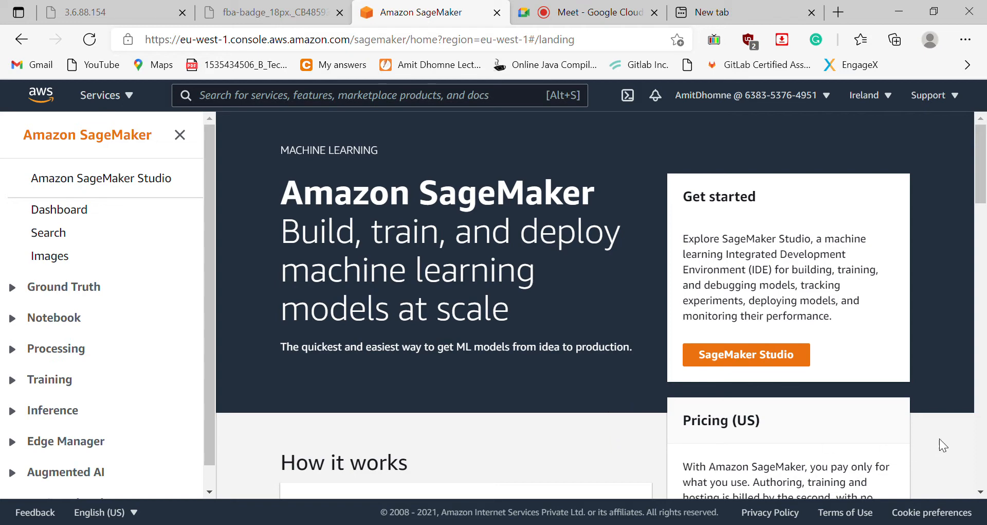
Open the SageMaker Studio setup page from the Amazon SageMaker landing page
scroll(986, 441, down, 6)
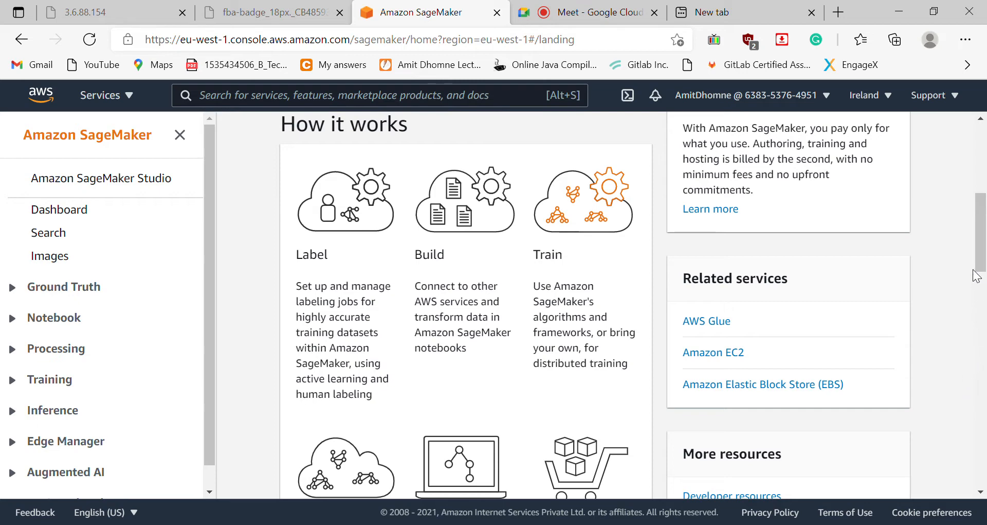
scroll(985, 133, up, 7)
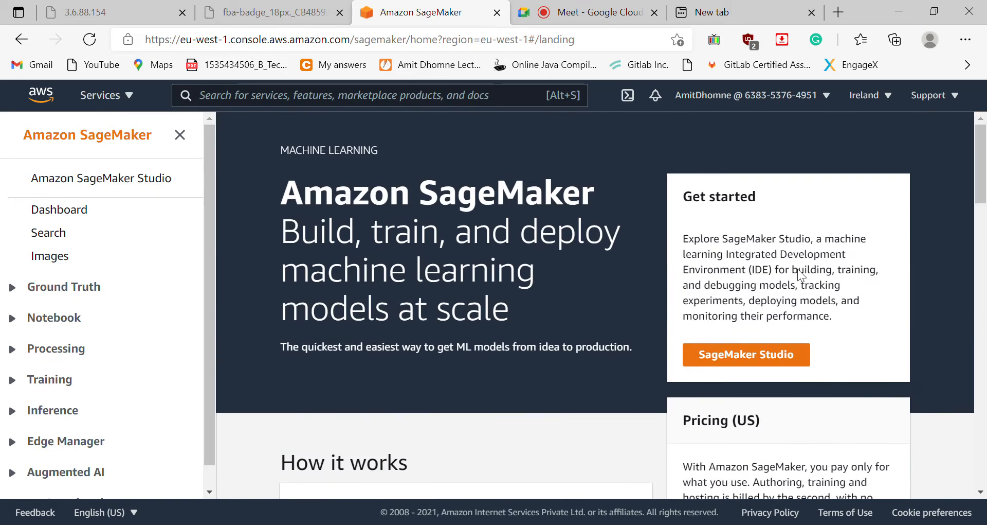
click(735, 356)
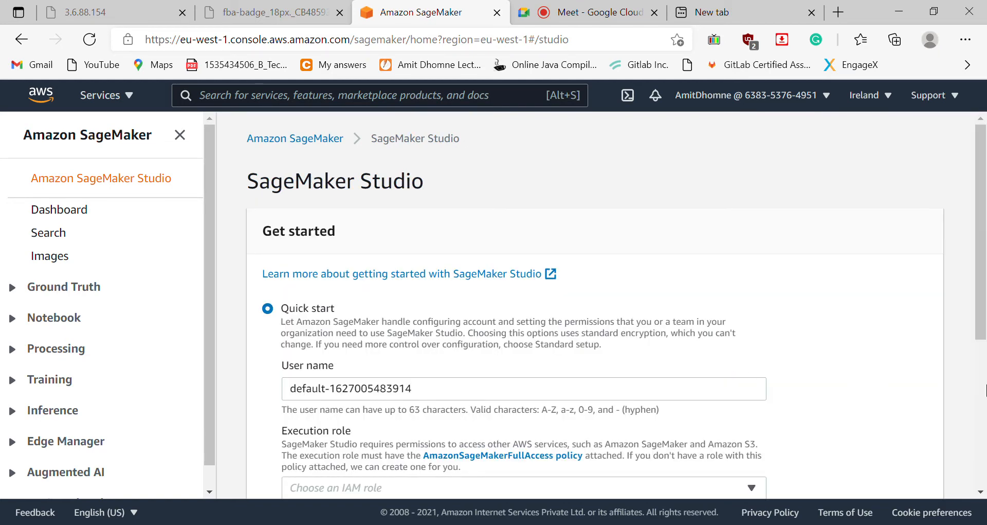
Set the Quick start user name to default-iointern
scroll(986, 391, down, 5)
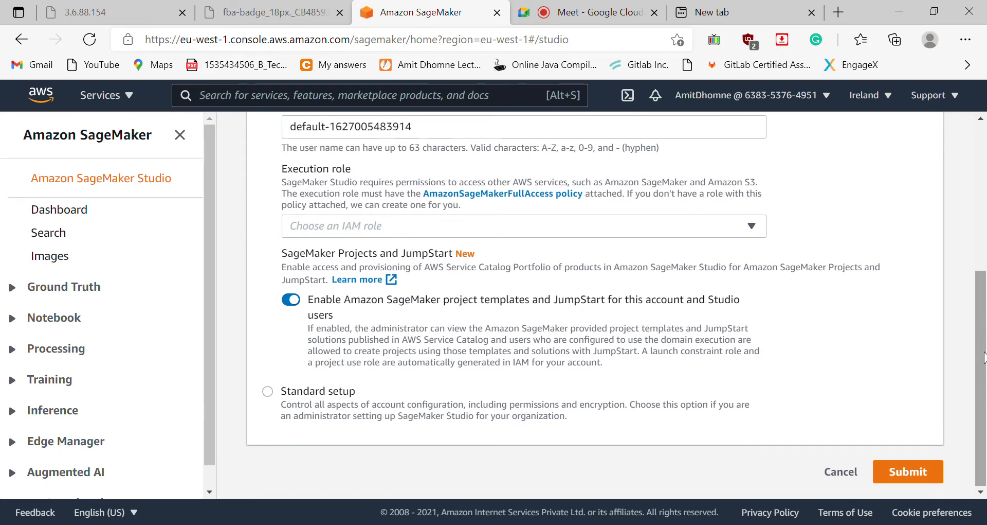
drag(986, 352, 986, 246)
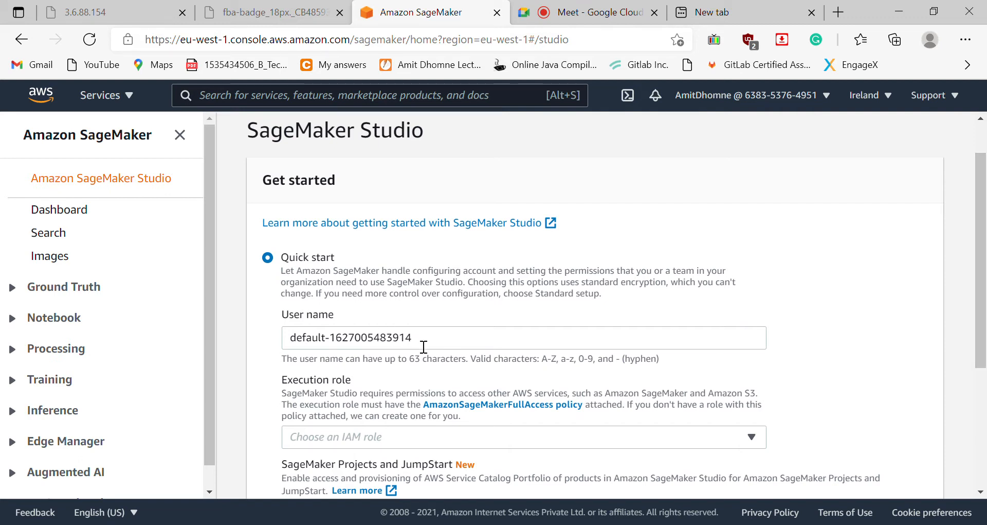
drag(424, 346, 340, 345)
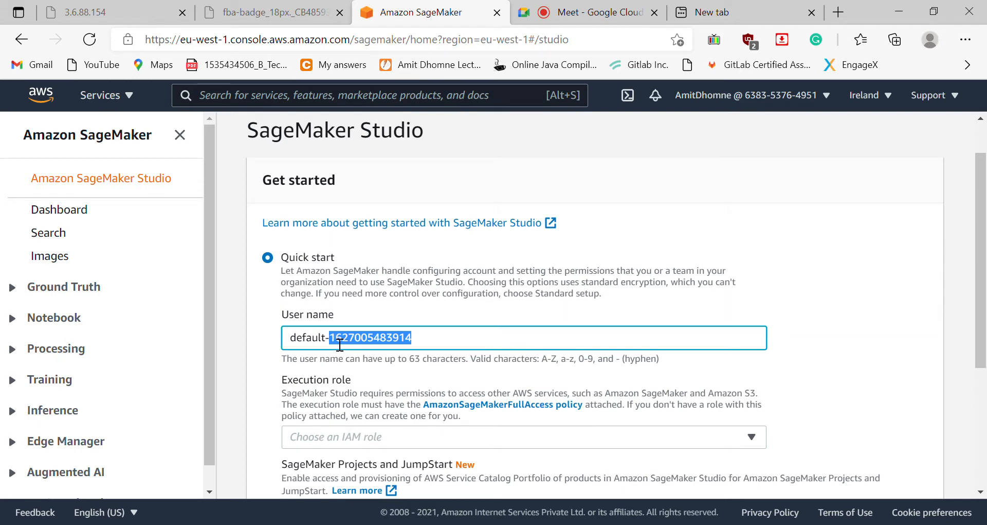
key(BackSpace)
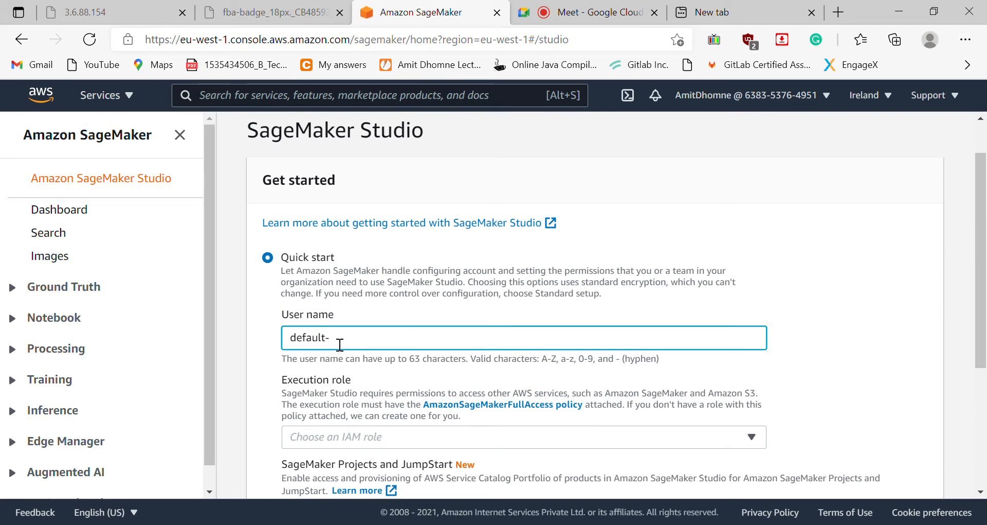
text(iointeern)
click(352, 337)
key(Delete)
Choose the existing notebookaccess role as the execution role and submit the Studio setup
scroll(982, 495, down, 5)
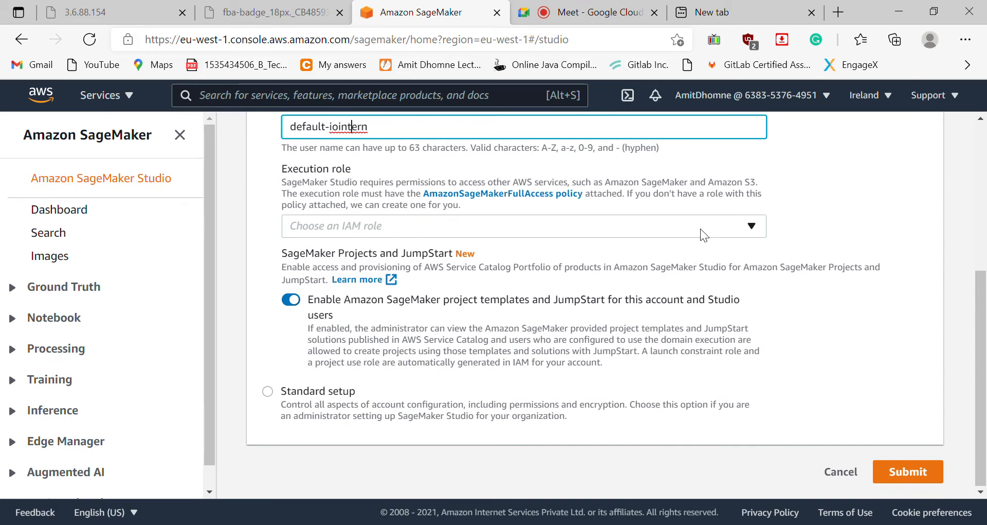
click(632, 218)
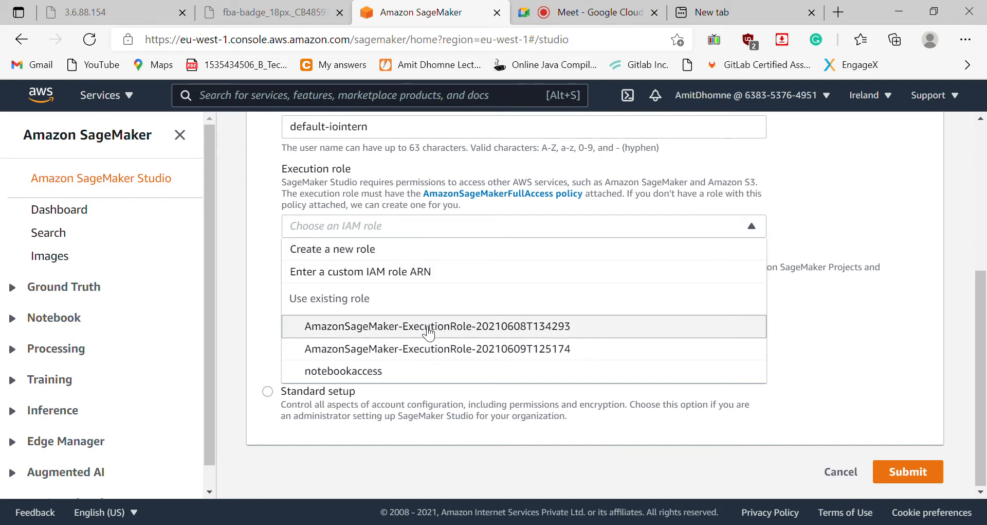
click(384, 371)
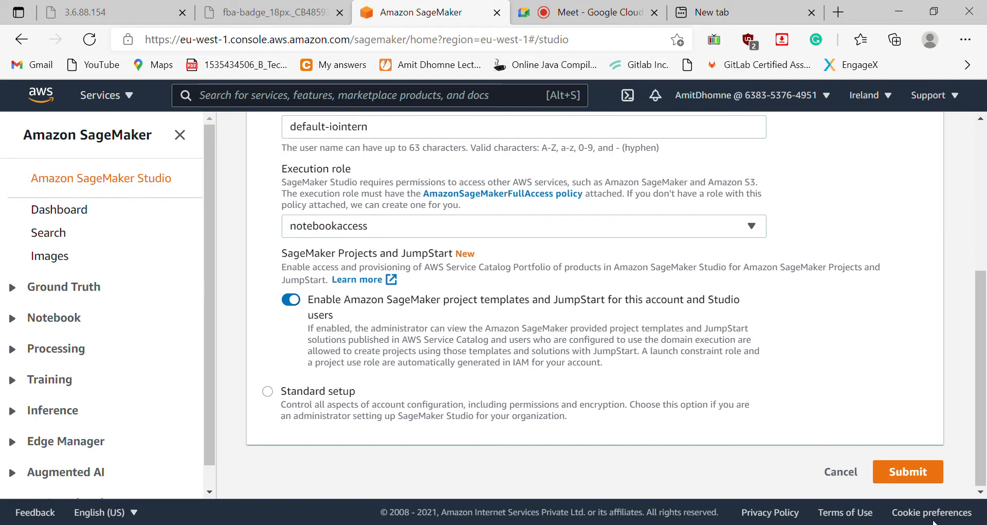
click(908, 475)
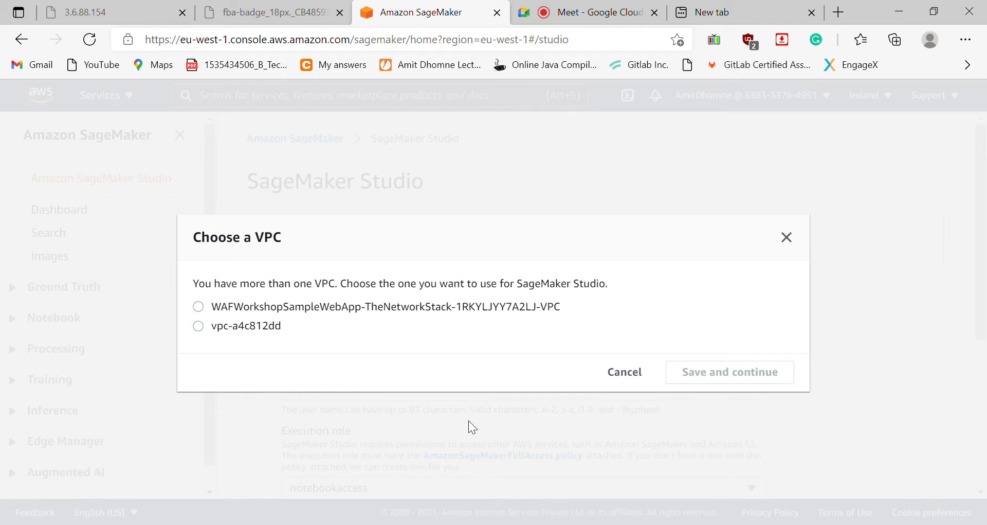
Choose vpc-a4c812dd with subnet-3dabfa67 for SageMaker Studio, then save and continue
click(203, 326)
click(246, 354)
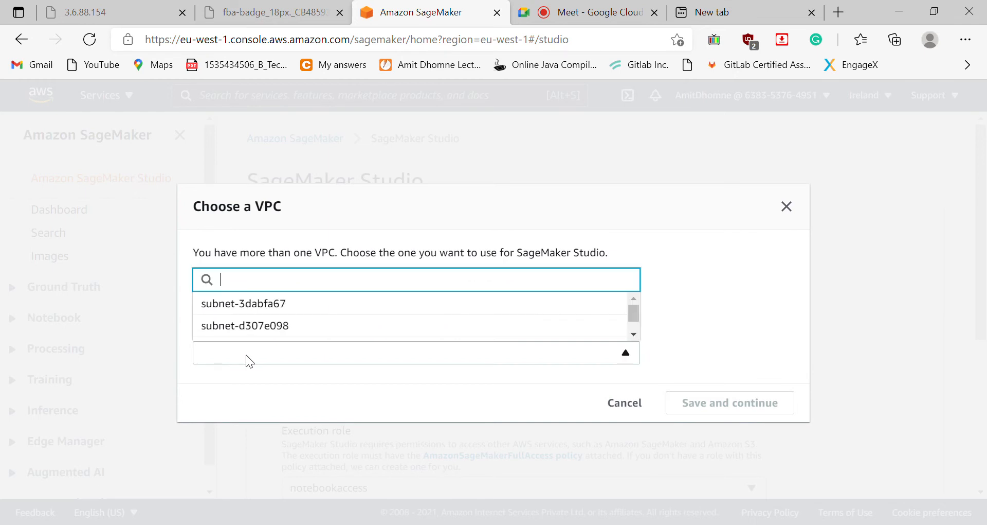
click(260, 304)
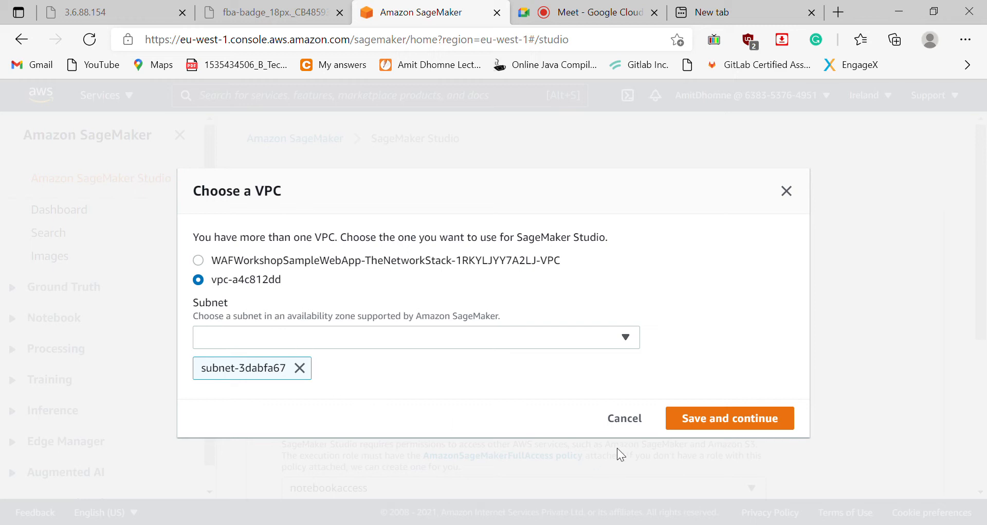
click(708, 427)
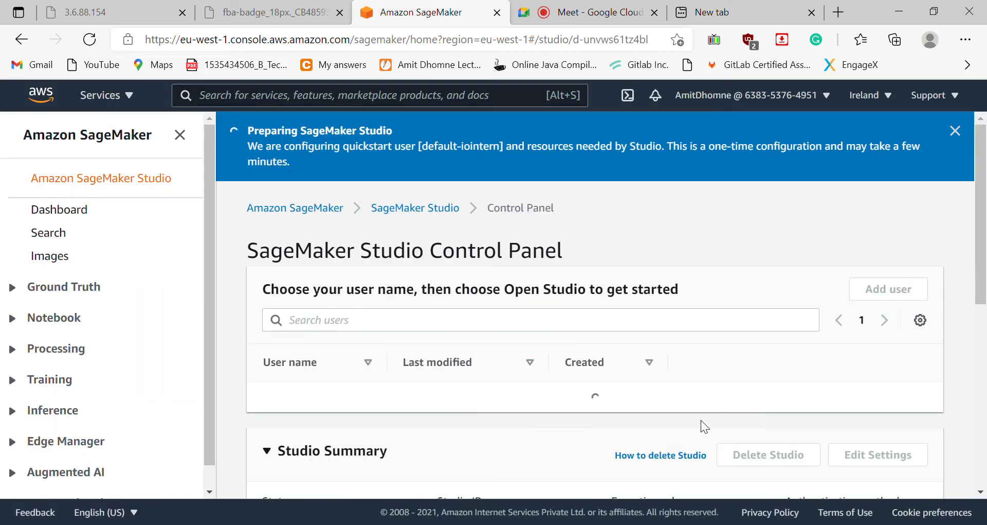
Go to the notebook instances list and open the form for creating a notebook instance
click(985, 427)
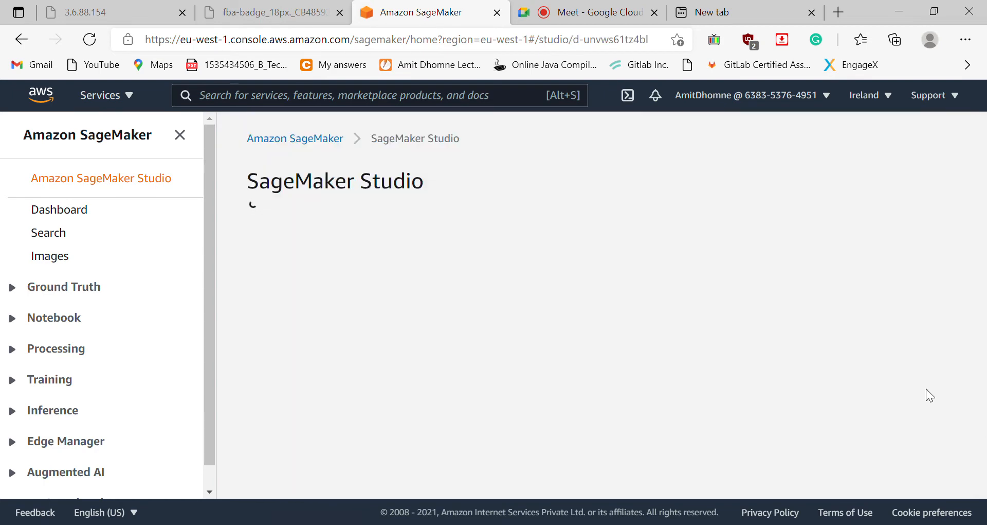
click(986, 428)
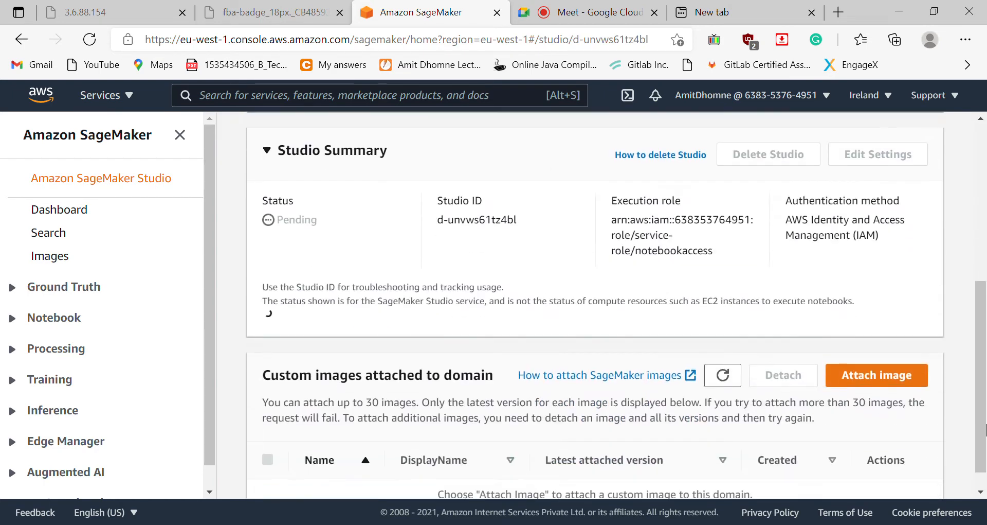
click(984, 463)
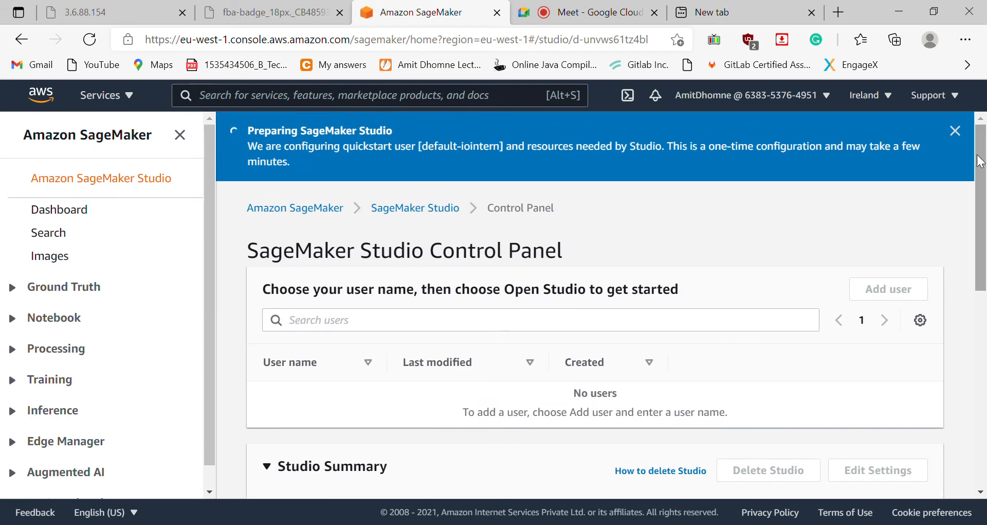
drag(980, 165, 980, 272)
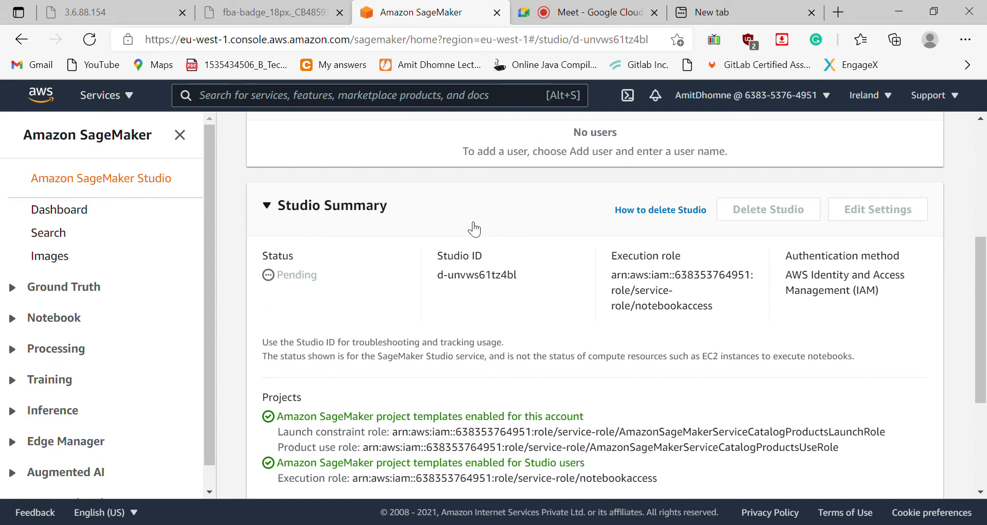
click(48, 325)
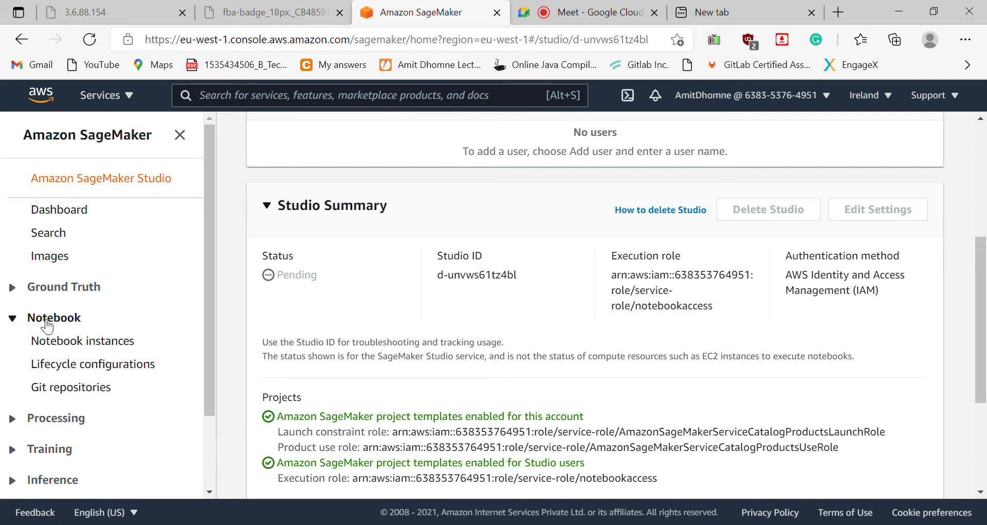
click(81, 345)
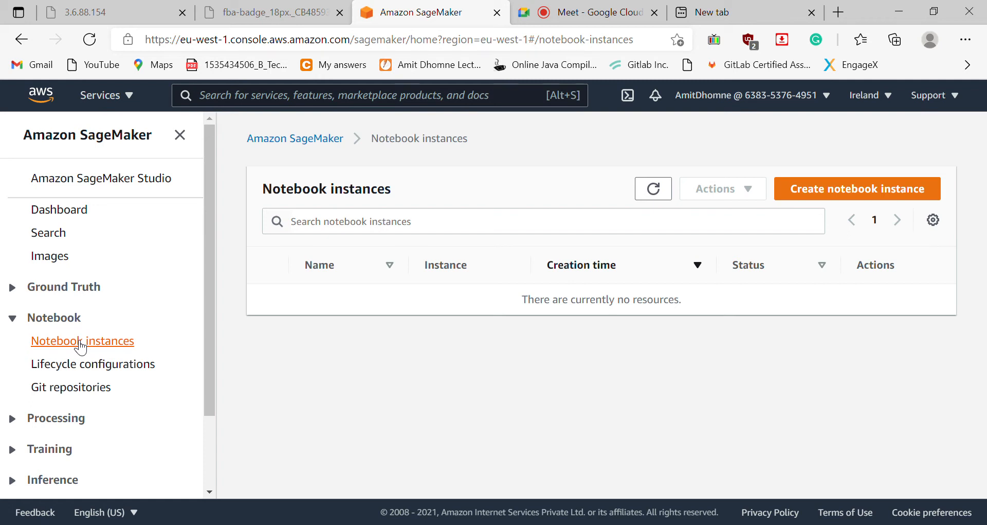
click(858, 189)
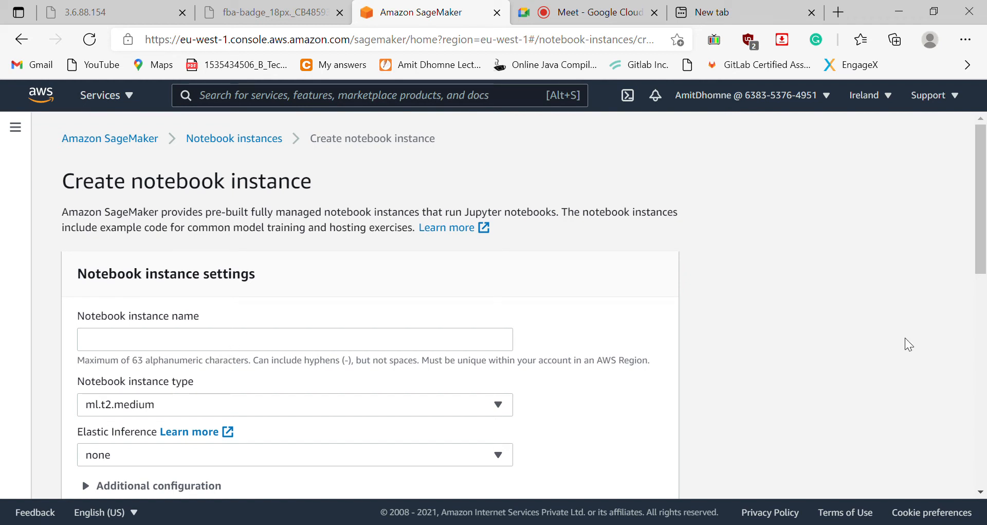
Examine the notebook instance form, including the available instance types, permissions, encryption, network, Git repositories and tags sections
scroll(984, 337, down, 3)
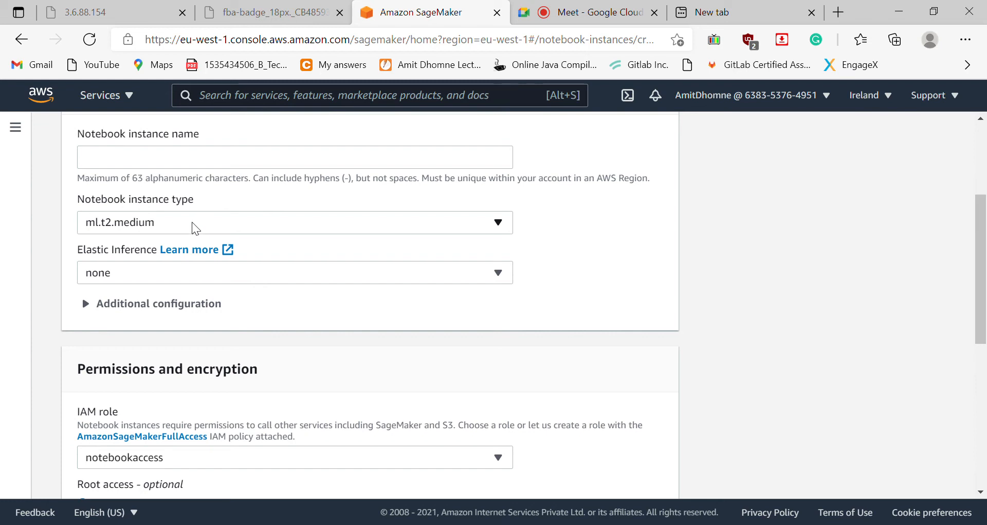
click(197, 231)
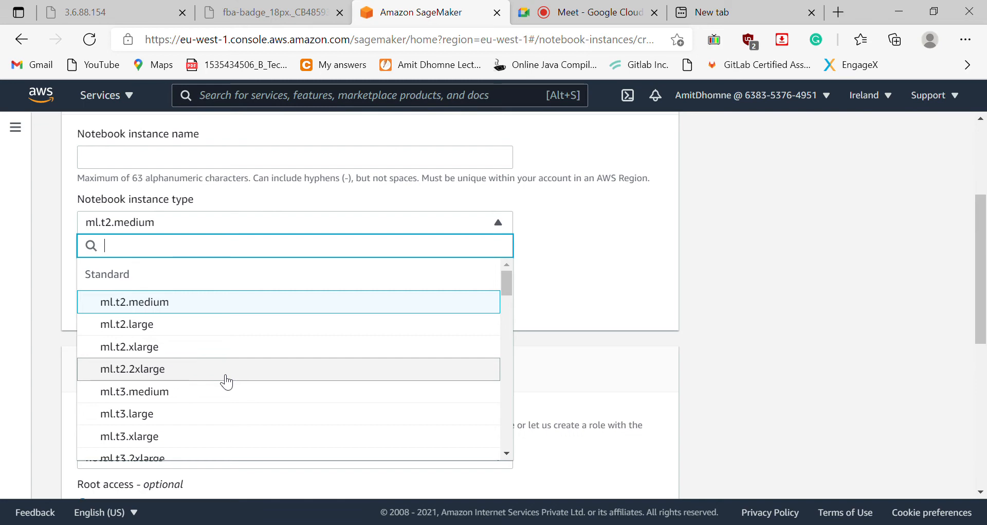
click(904, 300)
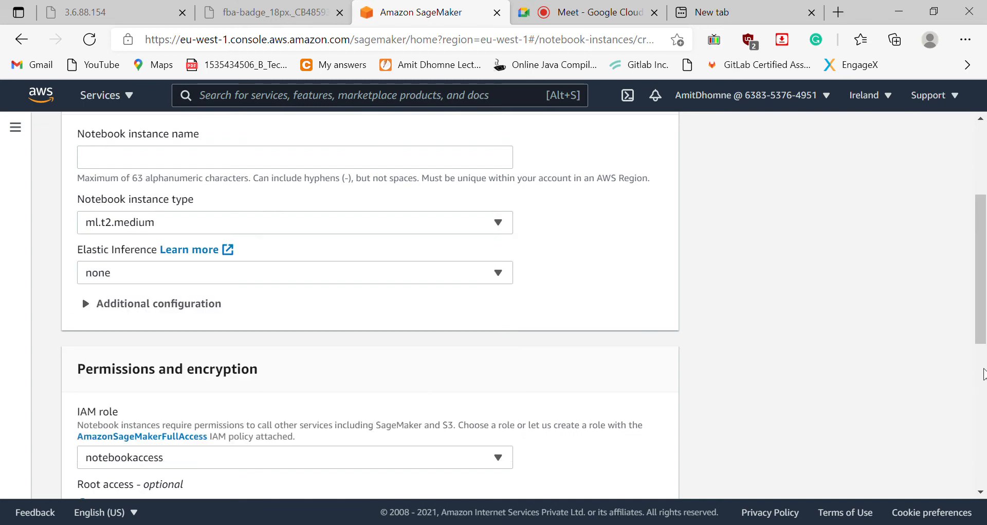
click(979, 441)
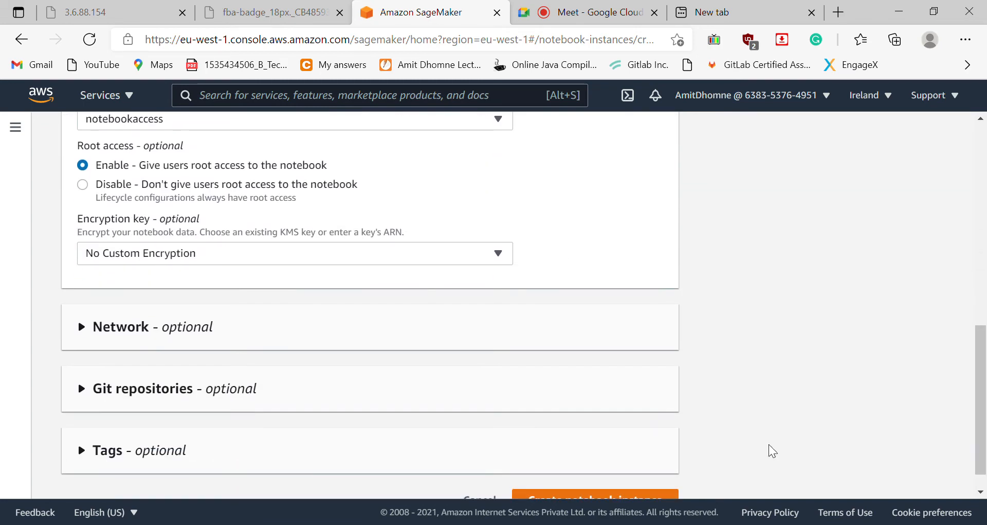
scroll(773, 451, down, 1)
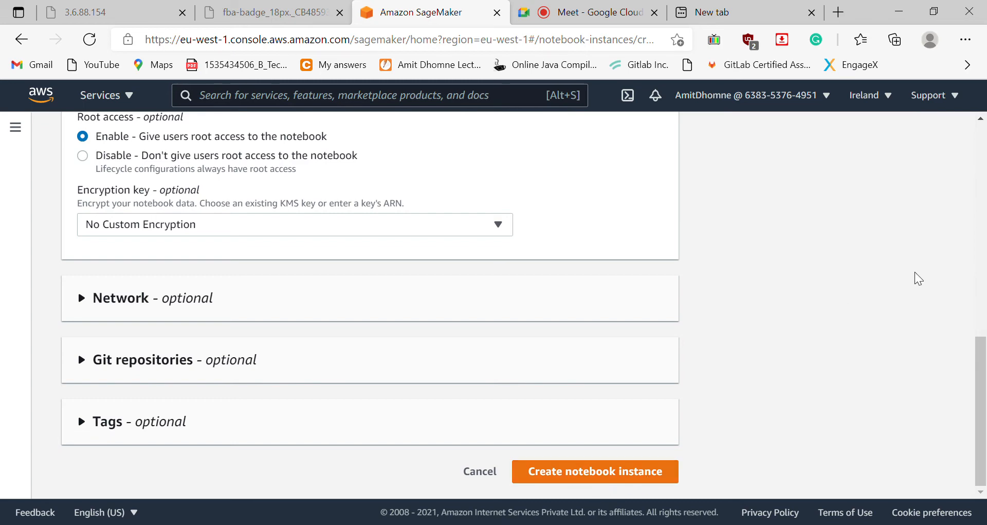
click(986, 224)
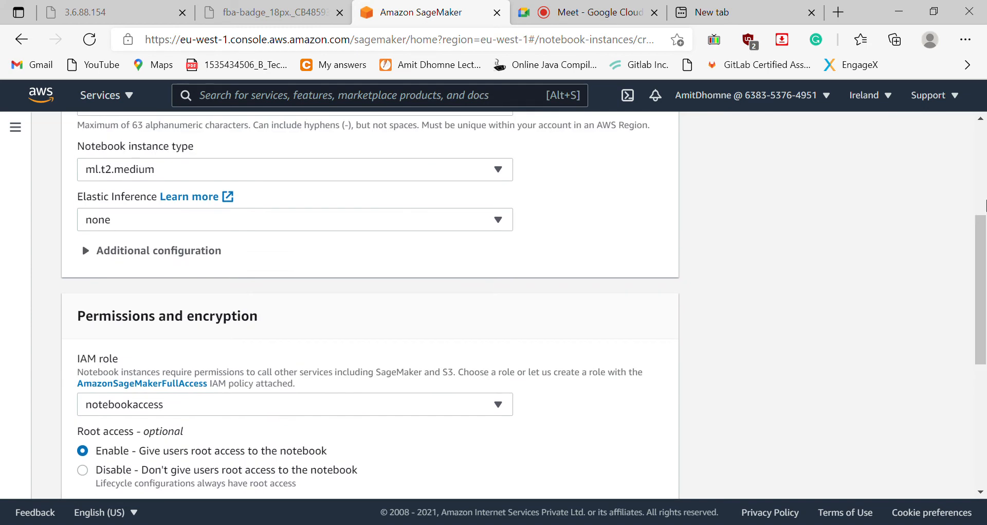
scroll(960, 221, up, 4)
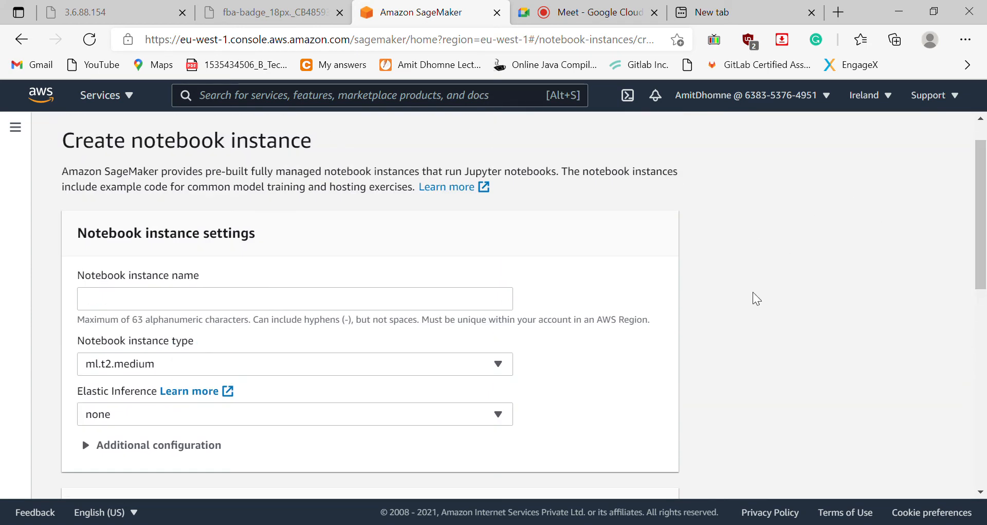
scroll(985, 226, down, 1)
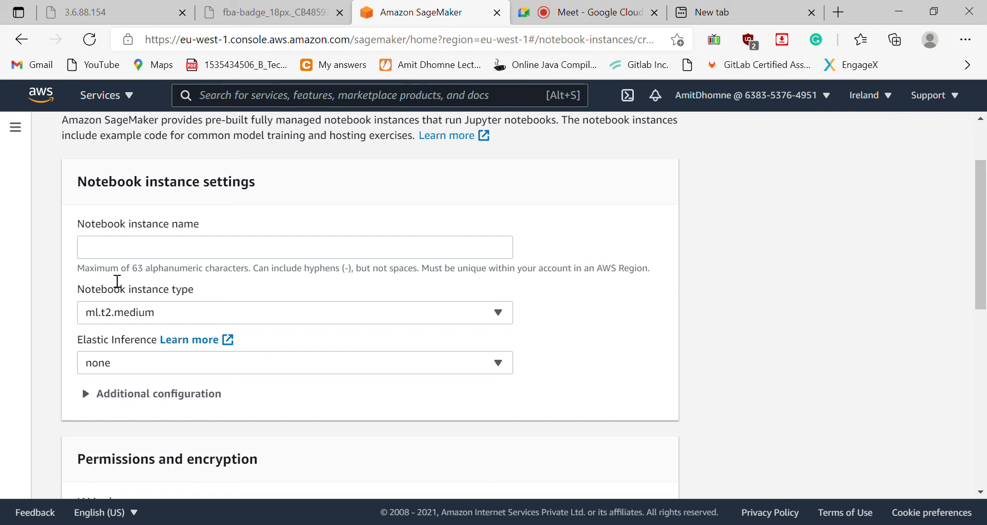
click(175, 314)
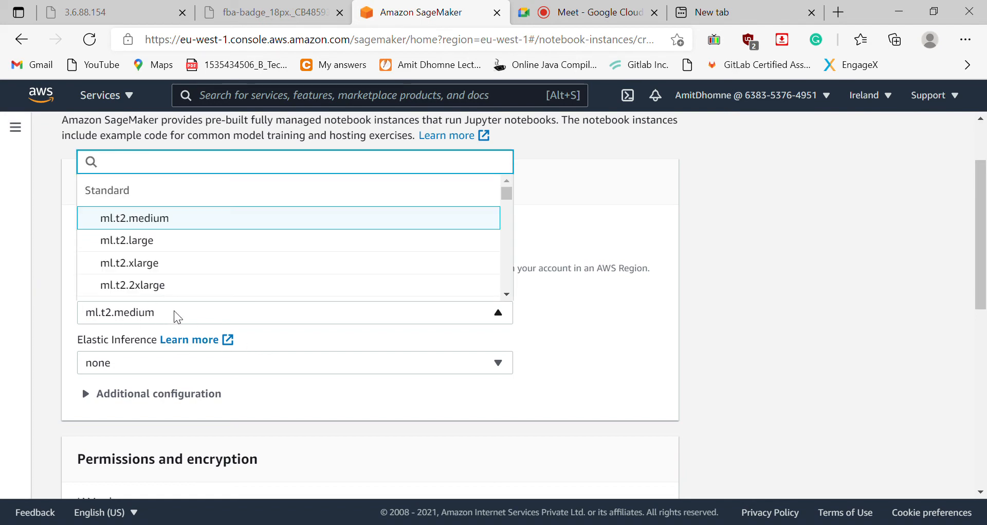
click(847, 323)
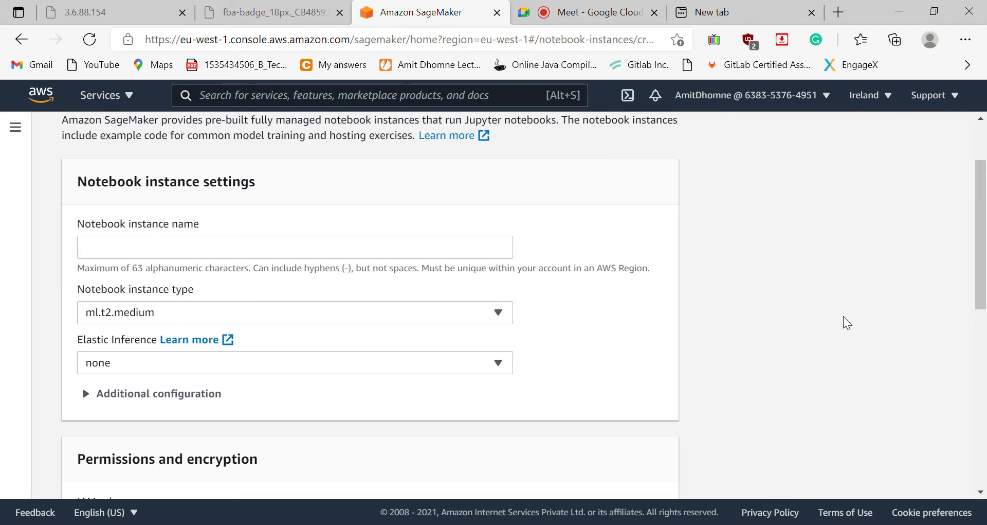
scroll(847, 323, down, 5)
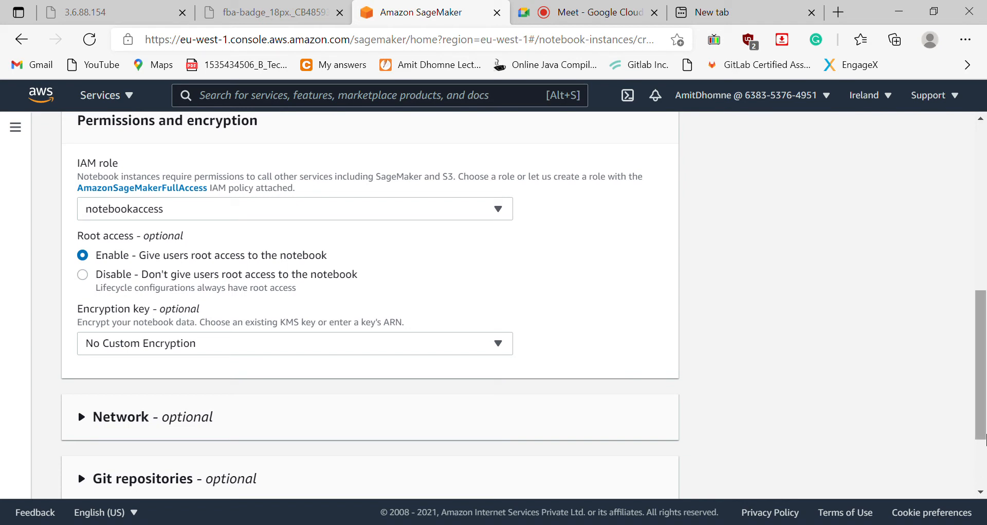
scroll(984, 445, down, 2)
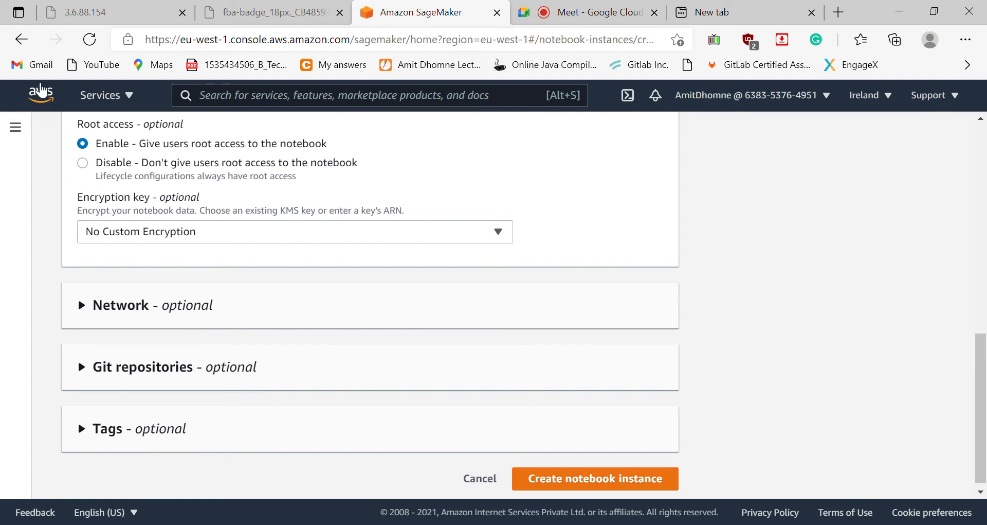
Leave the notebook instance form for the AWS console home and reopen the Amazon SageMaker landing page
click(41, 93)
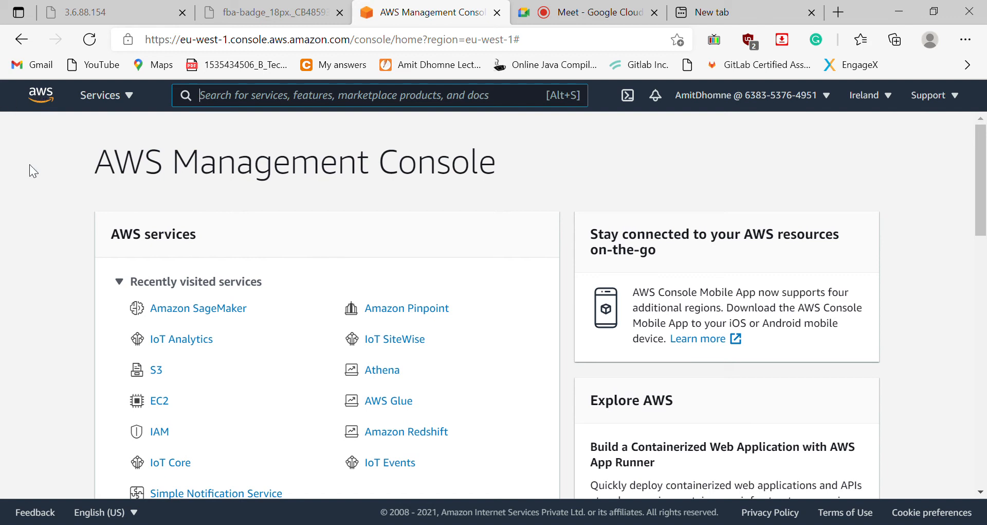
click(218, 309)
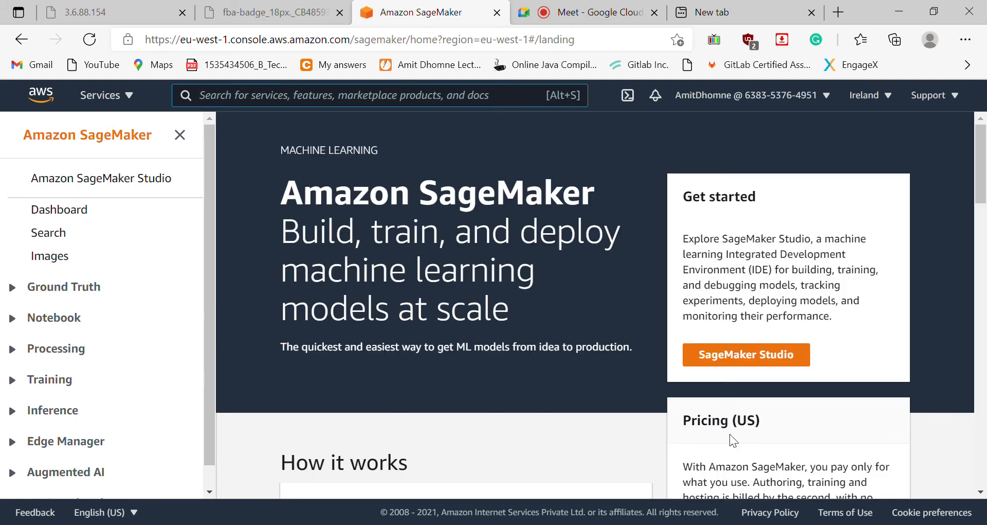
Open the SageMaker Studio control panel, check the Studio settings for Projects and JumpStart, and return without changing them
click(735, 353)
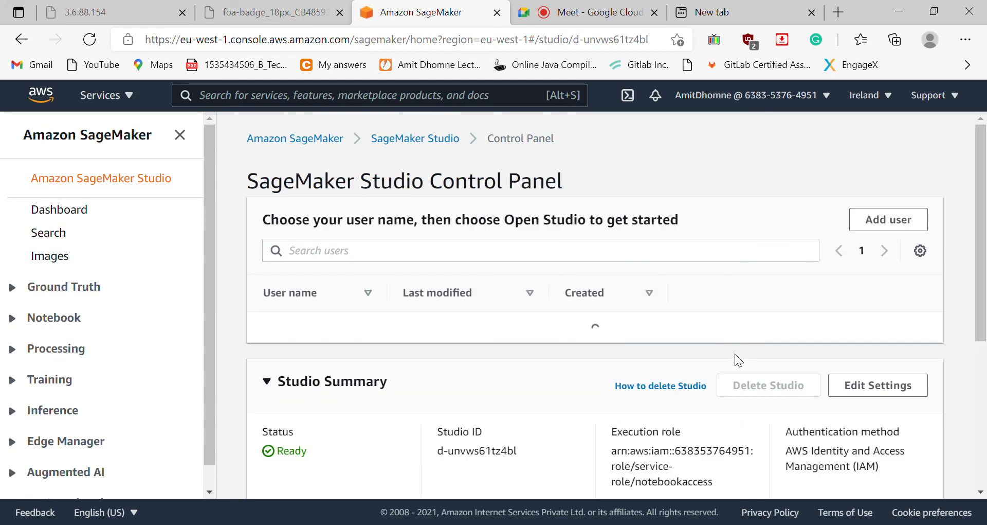
scroll(691, 348, down, 5)
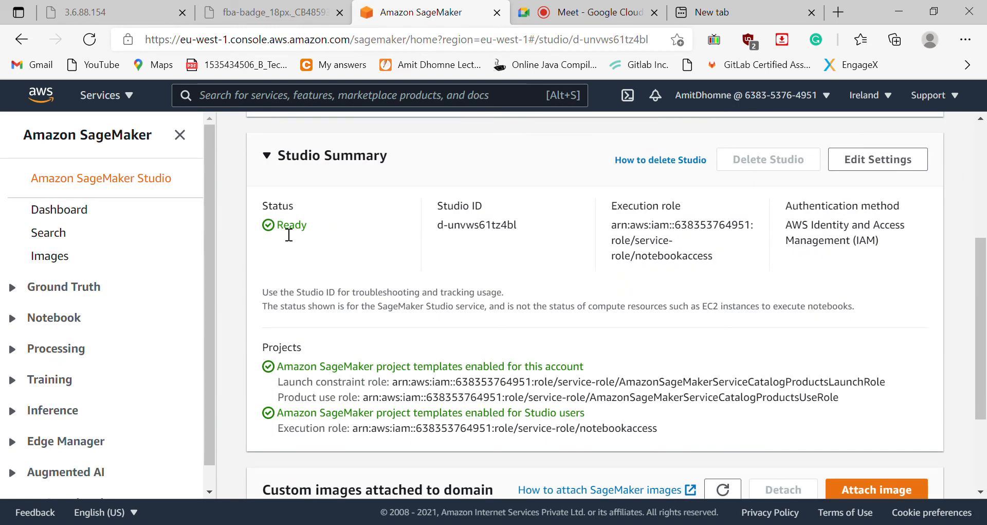
click(887, 173)
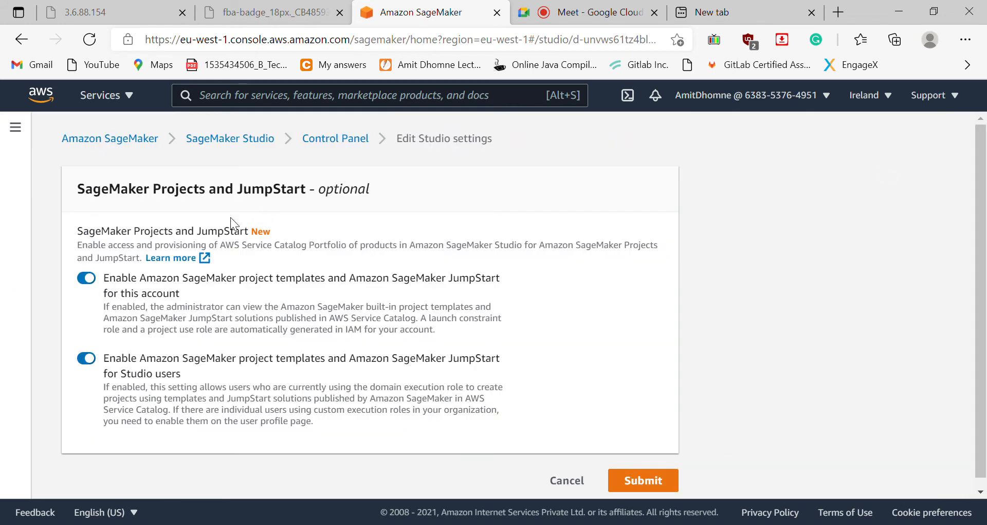
click(271, 144)
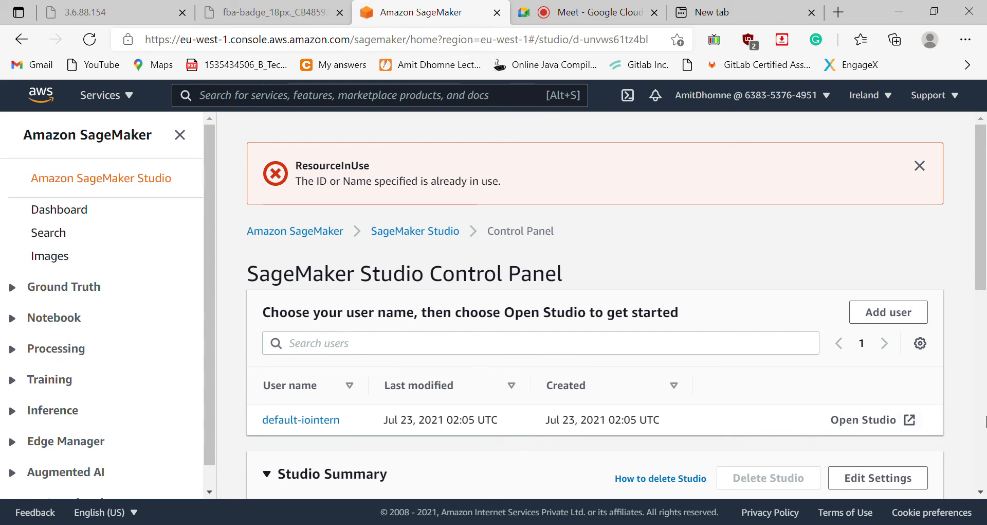
Open the documentation on deleting Studio from the Studio Summary and read the procedure for deleting a domain
scroll(795, 271, down, 6)
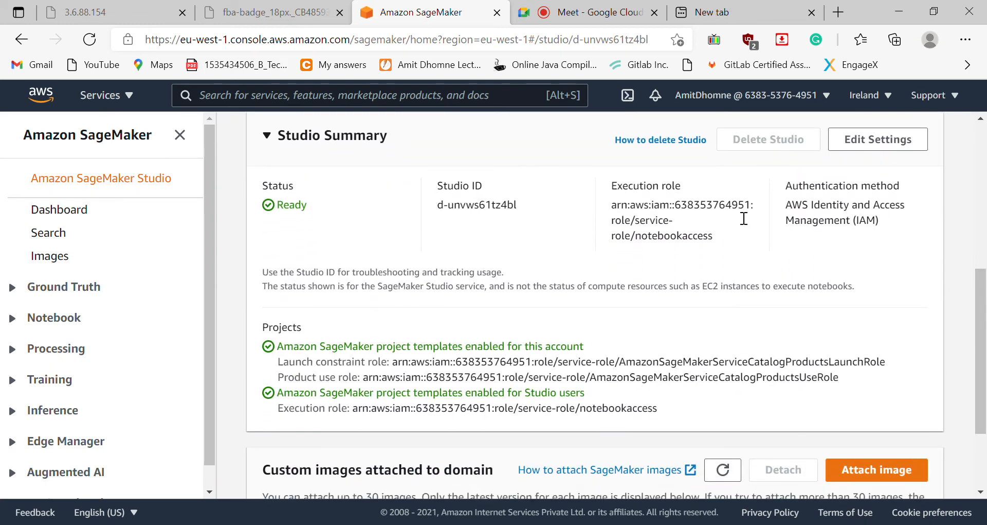
click(660, 150)
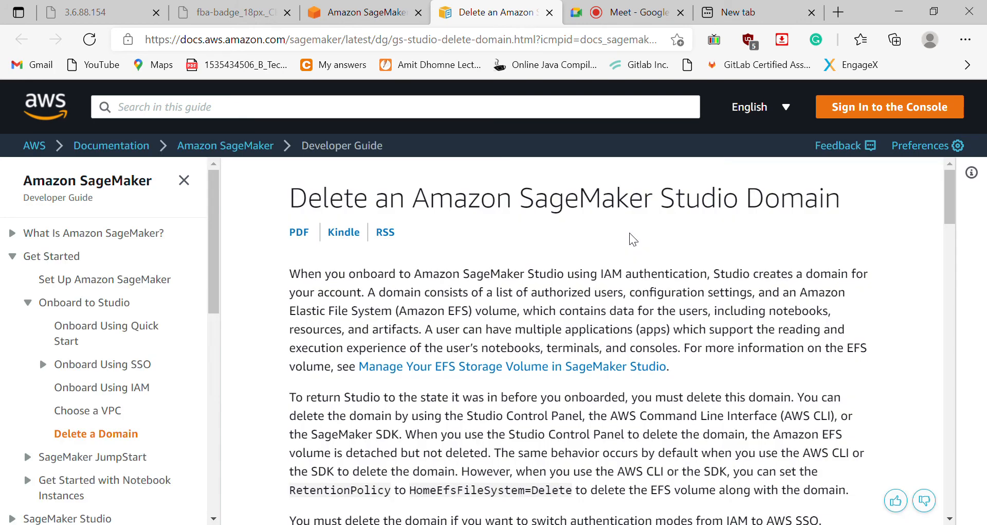
click(949, 423)
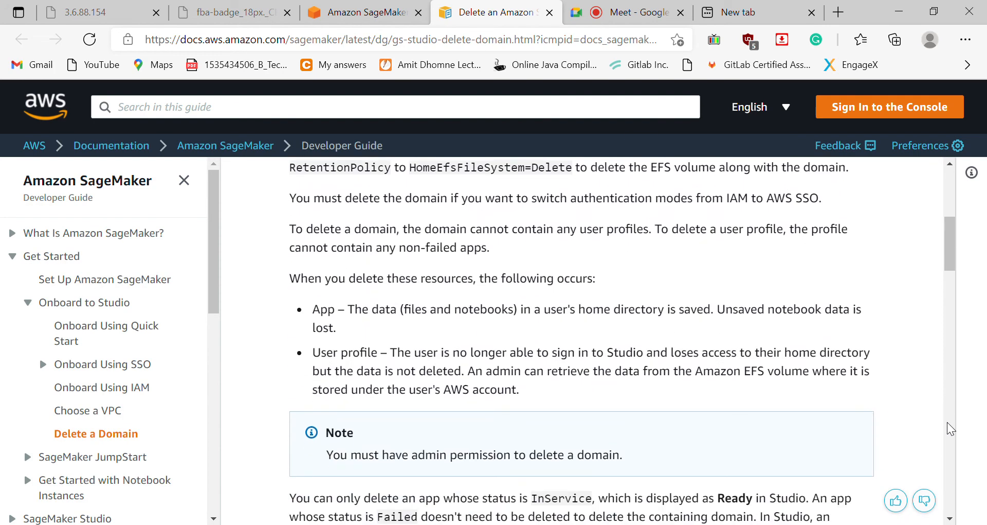
click(949, 428)
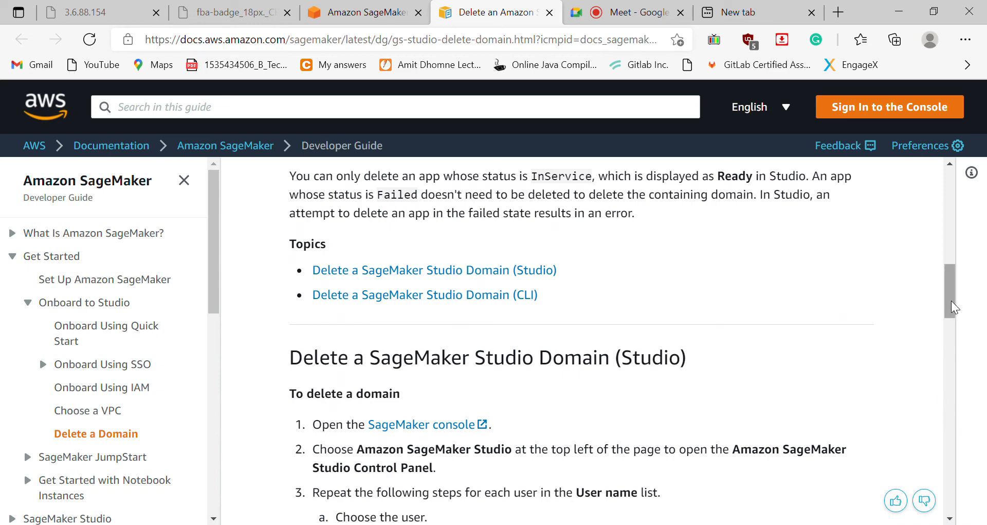
drag(951, 316, 952, 339)
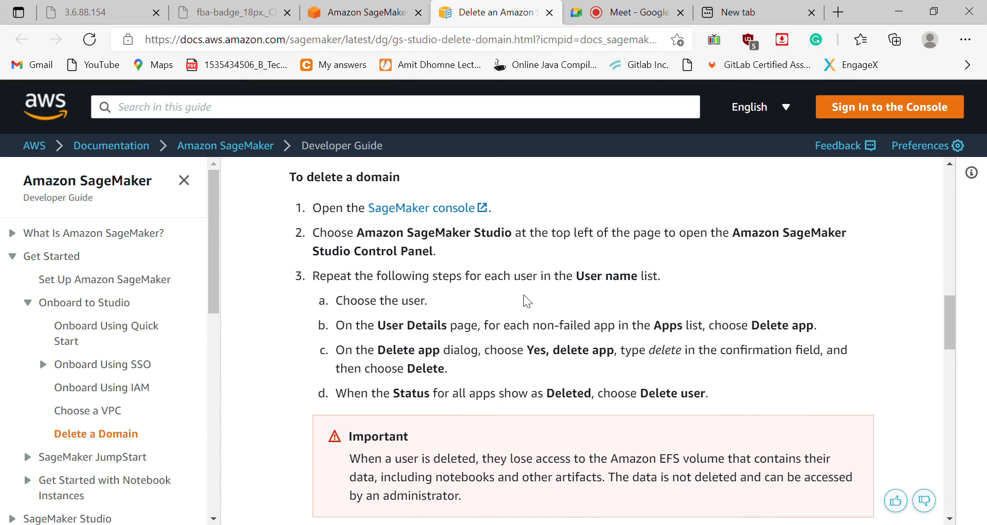
Return to the Studio control panel and delete the user default-iointern, confirming the deletion with "delete"
click(396, 15)
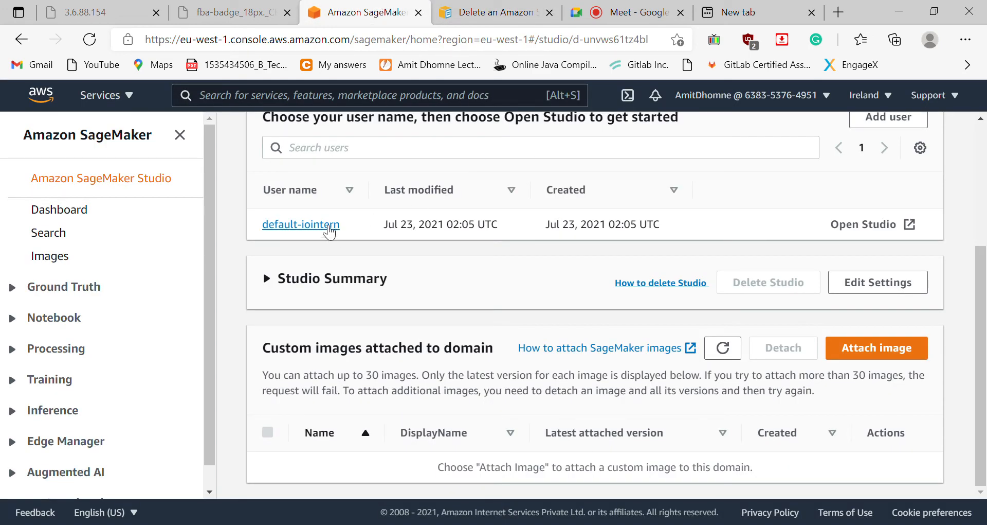
click(329, 231)
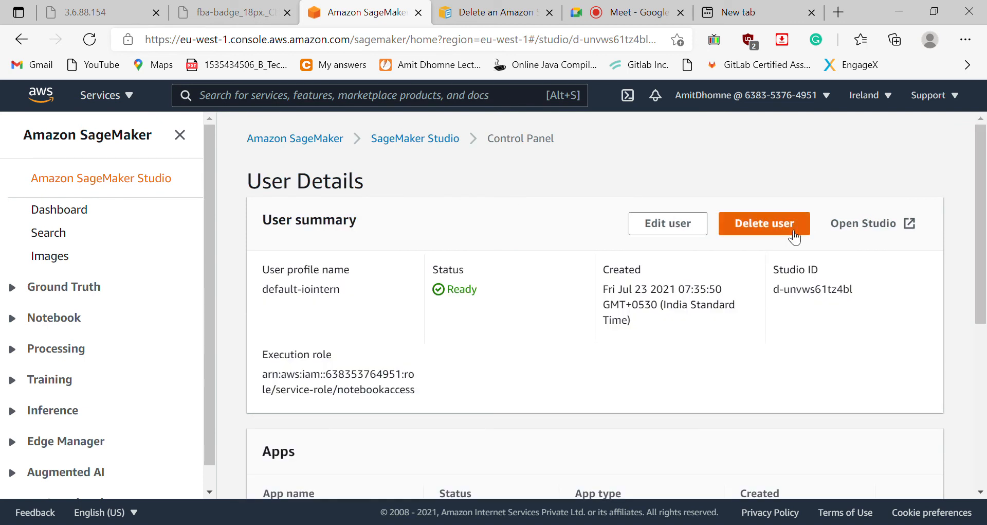
click(787, 233)
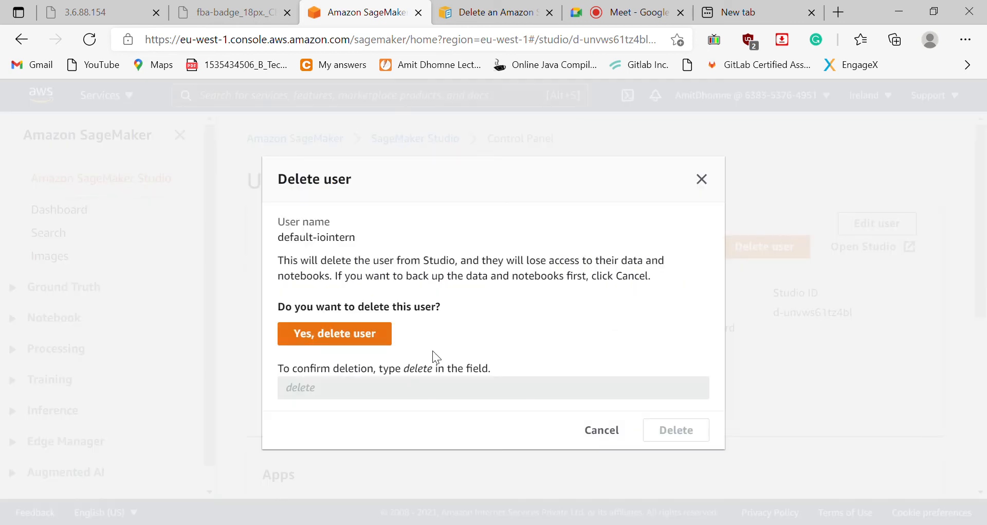
click(353, 335)
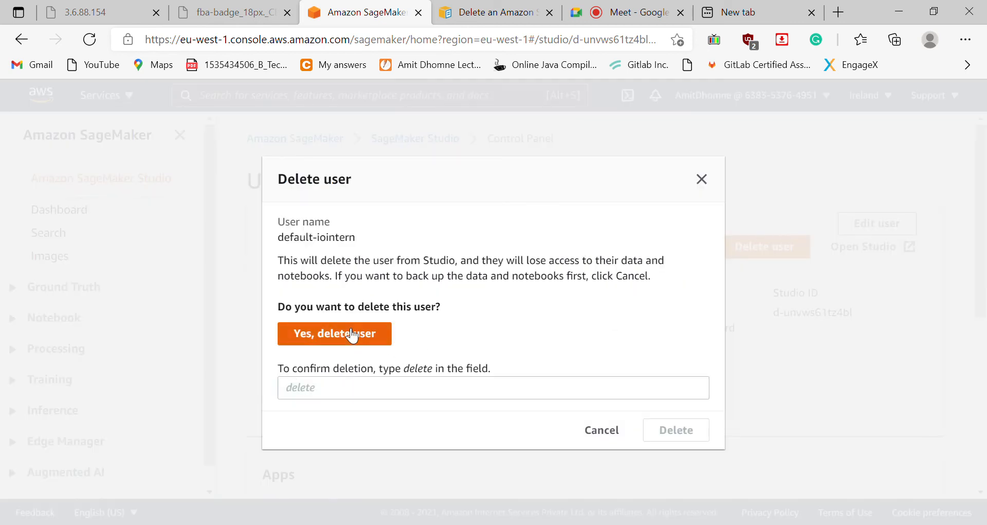
click(337, 393)
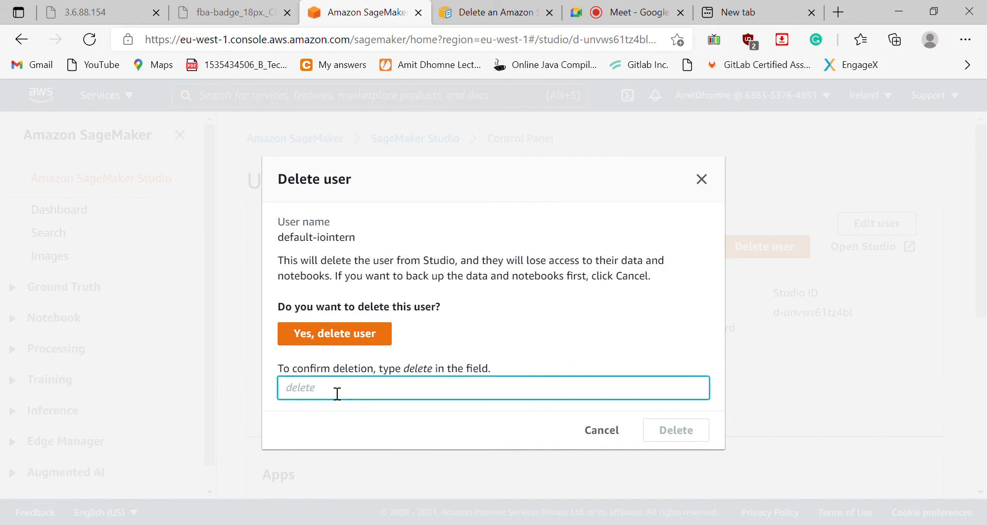
text(delete)
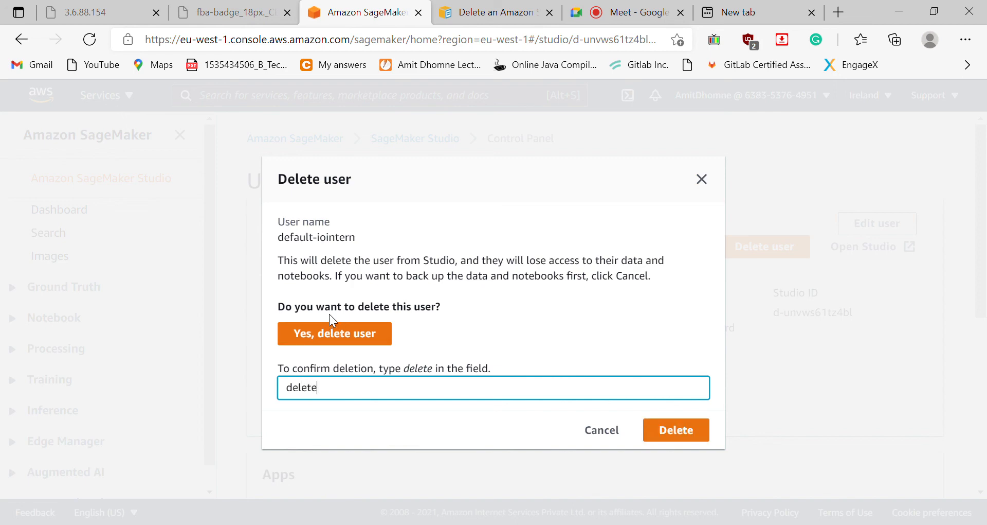
click(690, 435)
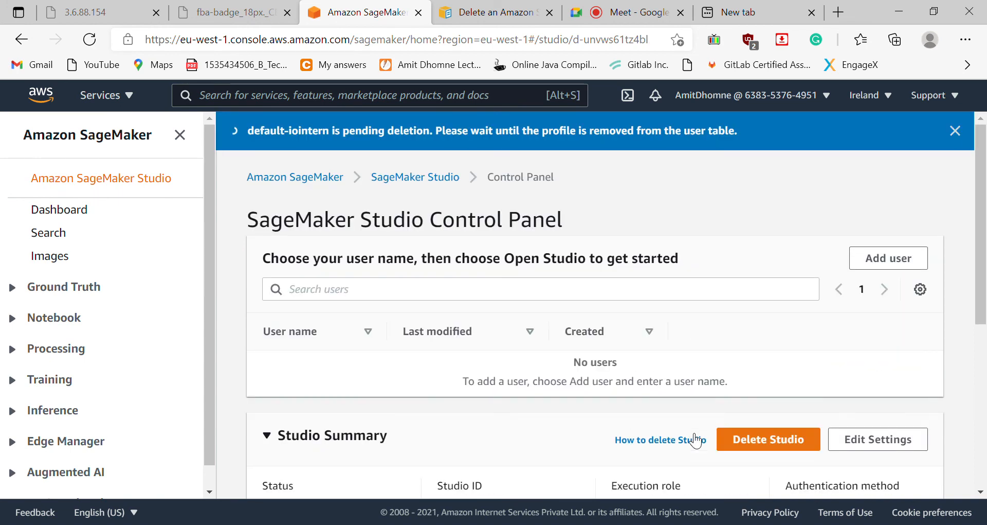
scroll(832, 321, down, 5)
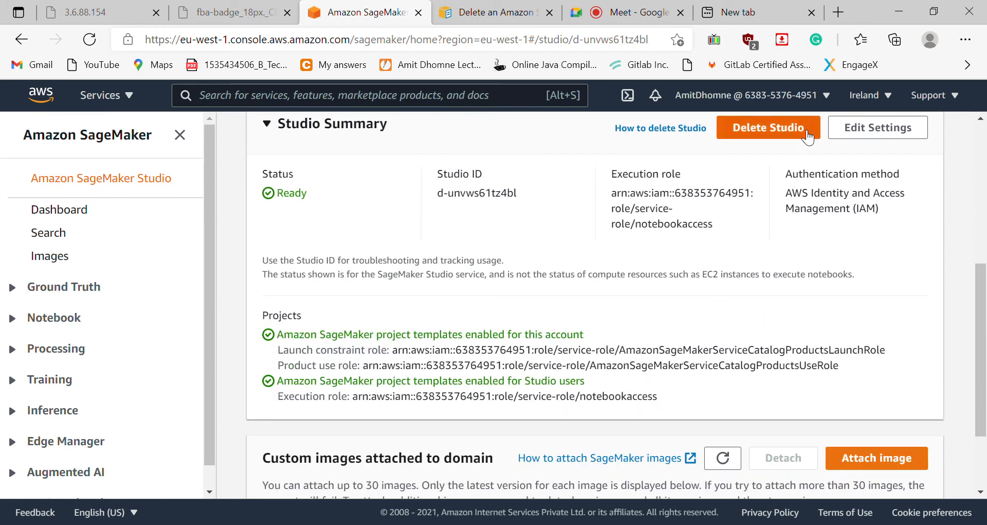
click(772, 135)
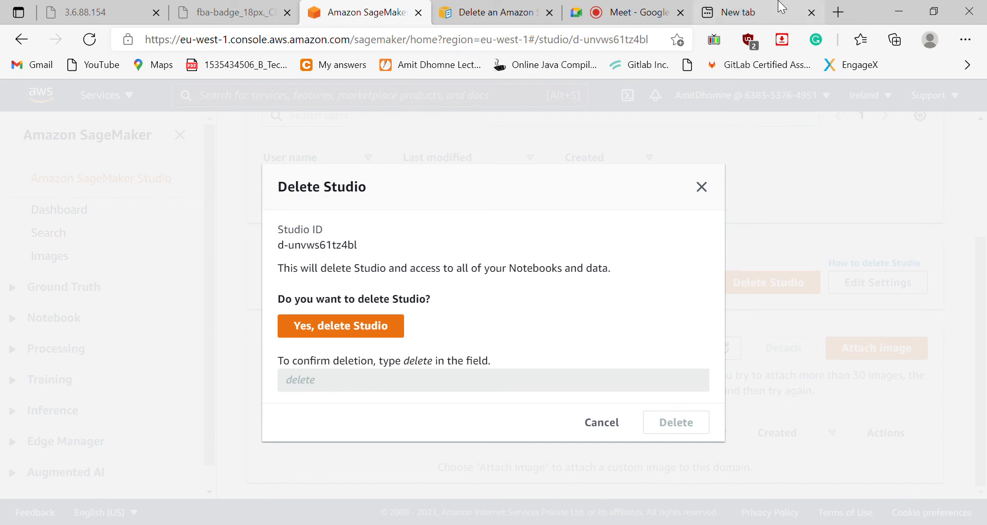
click(702, 187)
scroll(982, 408, down, 4)
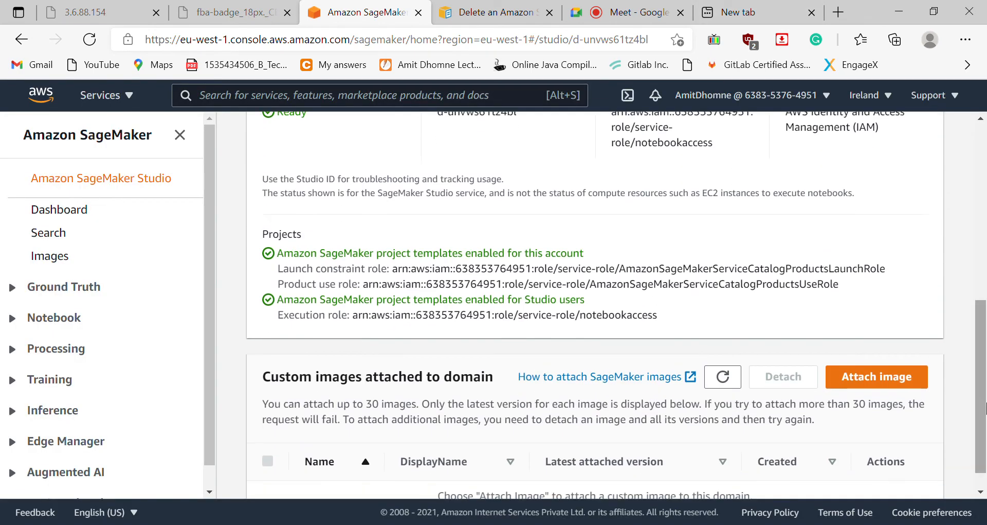
drag(986, 408, 983, 251)
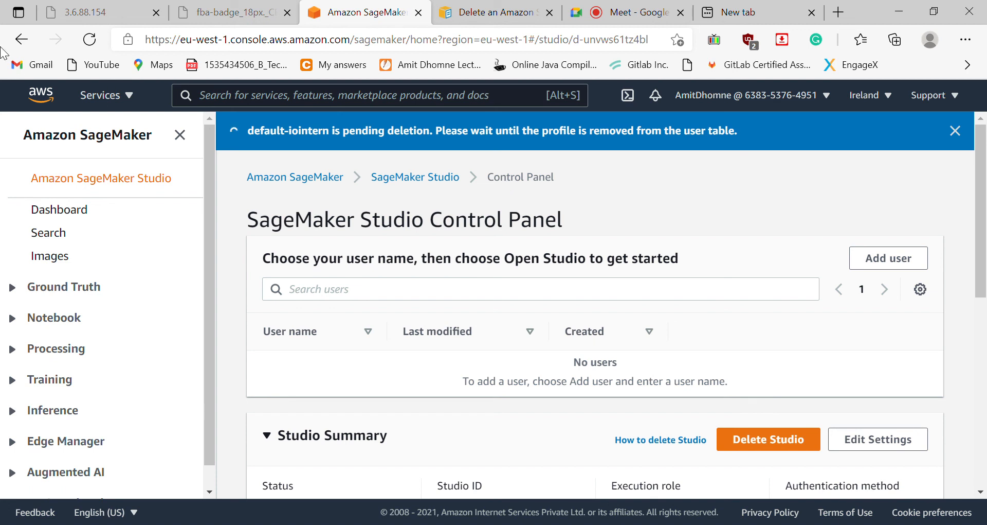
Return to the AWS Management Console home and look over its recently visited services, solutions and getting-started sections
click(46, 98)
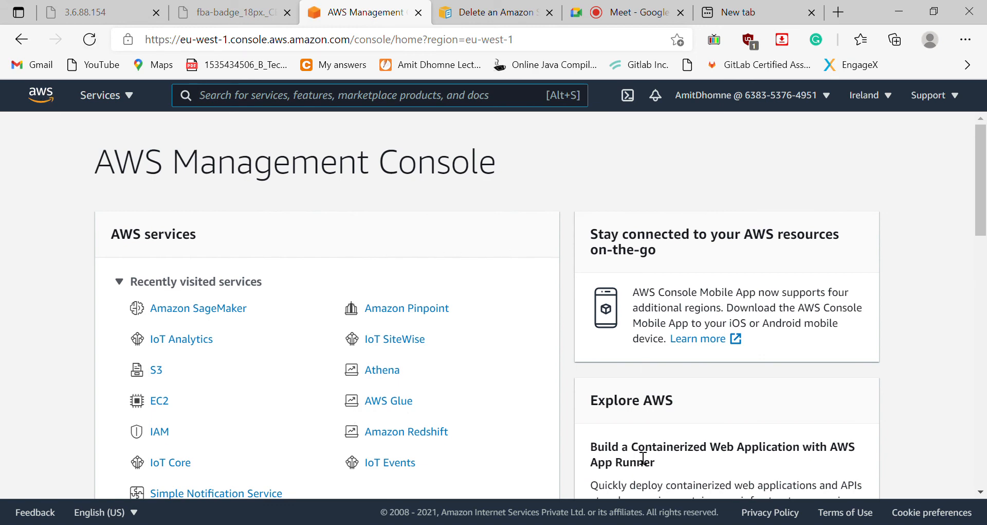
scroll(986, 480, down, 5)
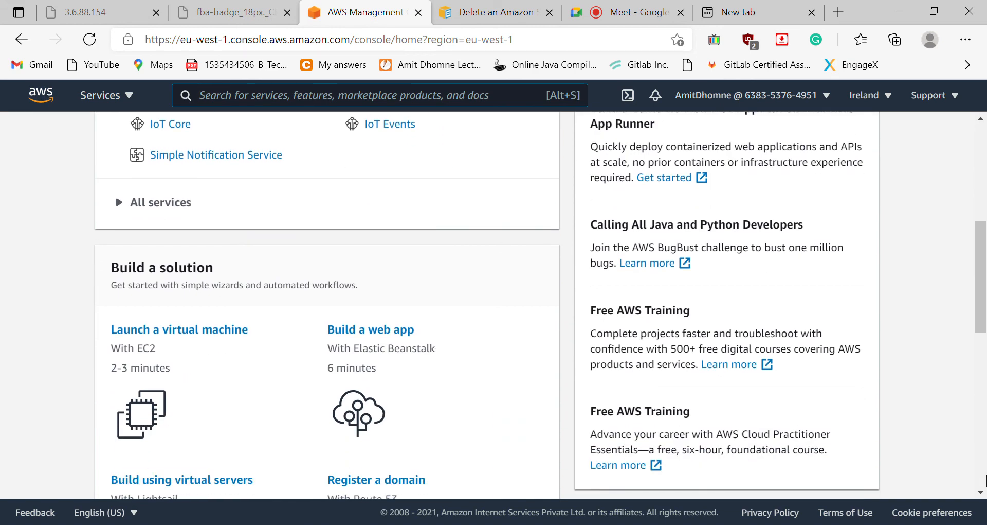
scroll(986, 479, down, 8)
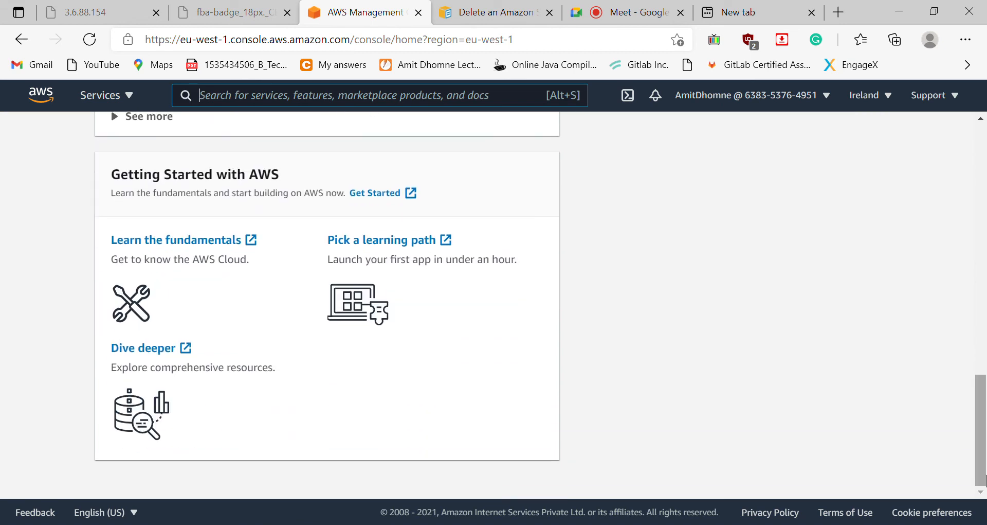
scroll(986, 479, up, 7)
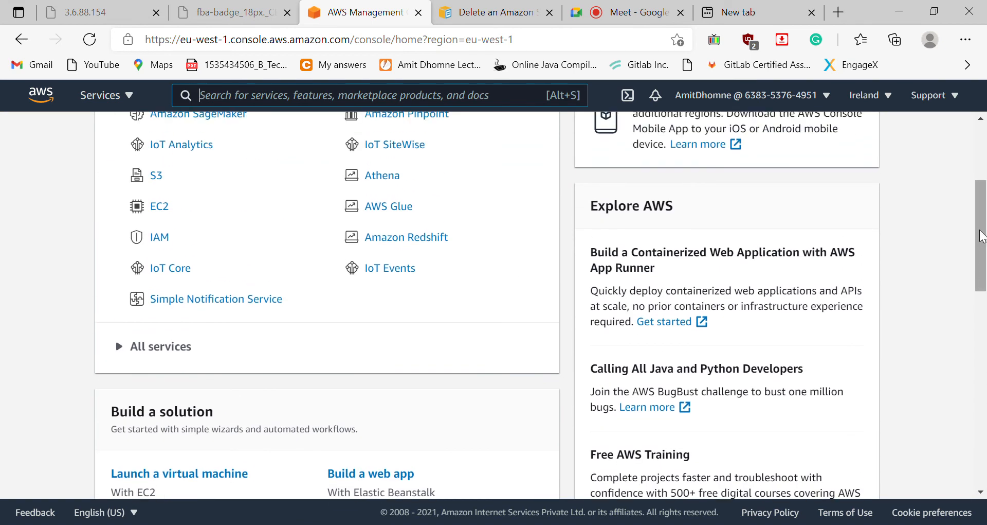
click(986, 127)
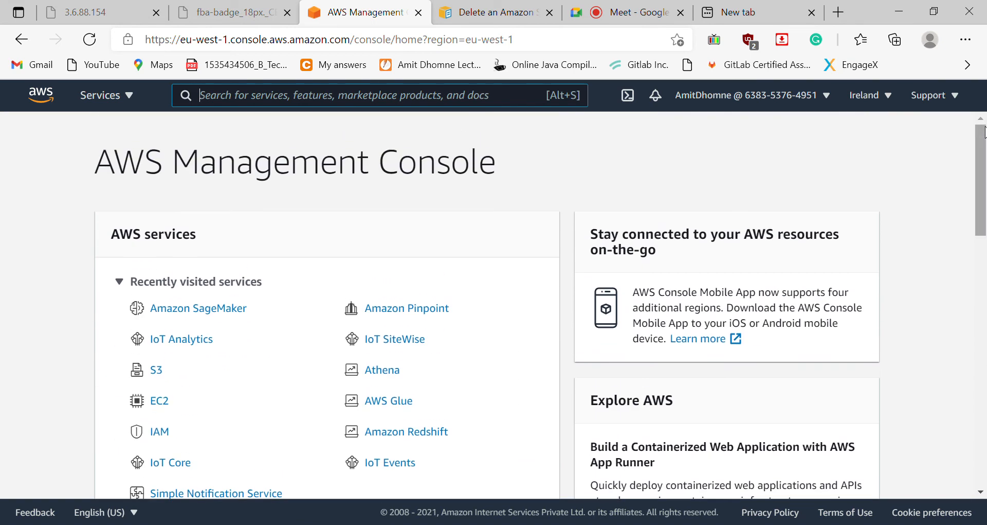
Browse the list of all AWS services by category, from Compute to Internet of Things, and close it
click(135, 105)
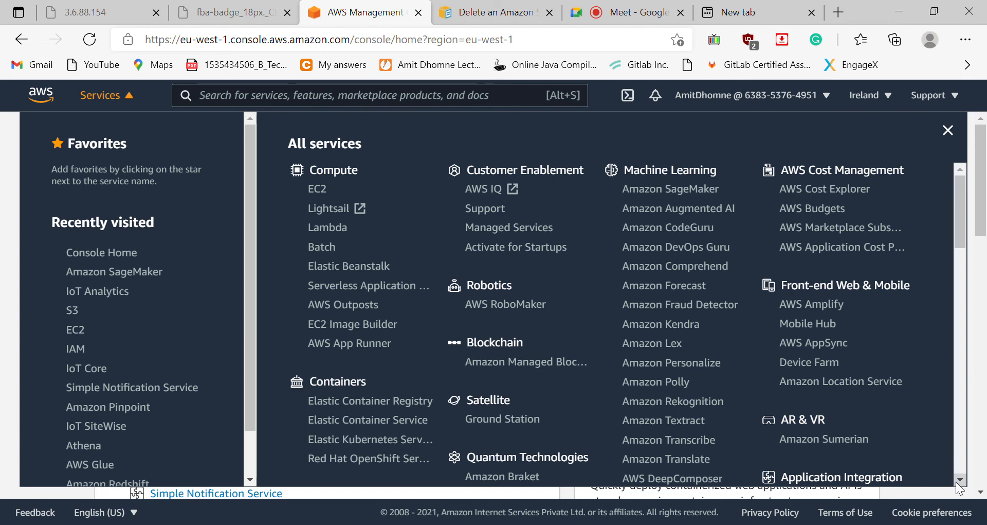
scroll(955, 481, down, 4)
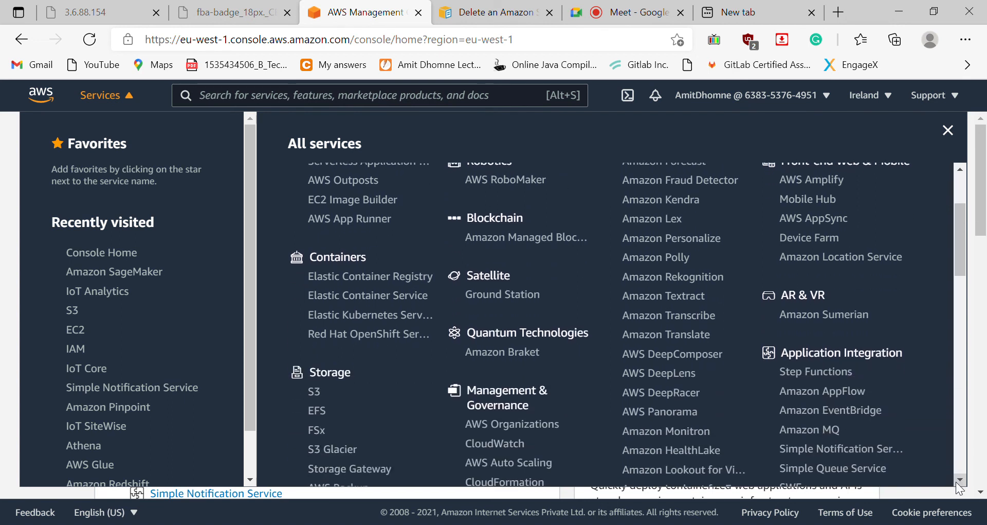
scroll(956, 481, down, 1)
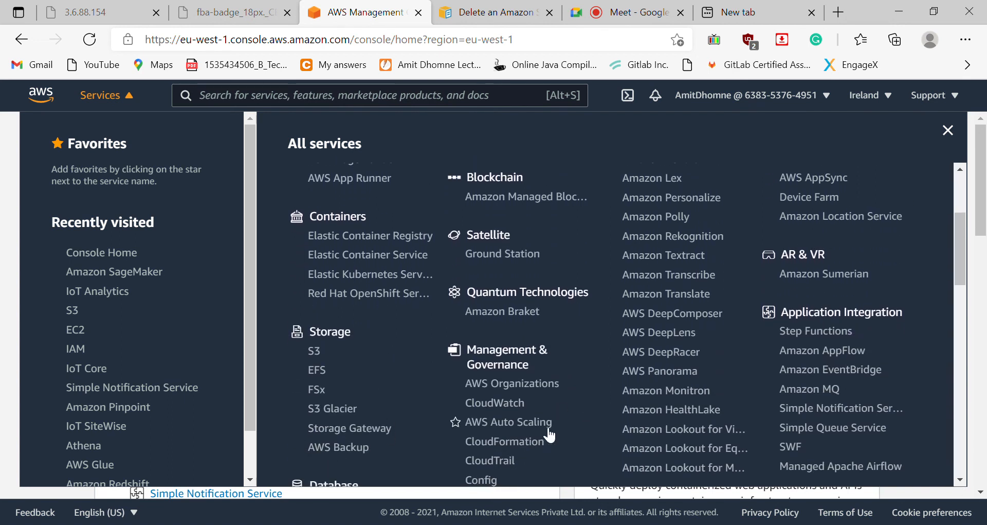
click(960, 479)
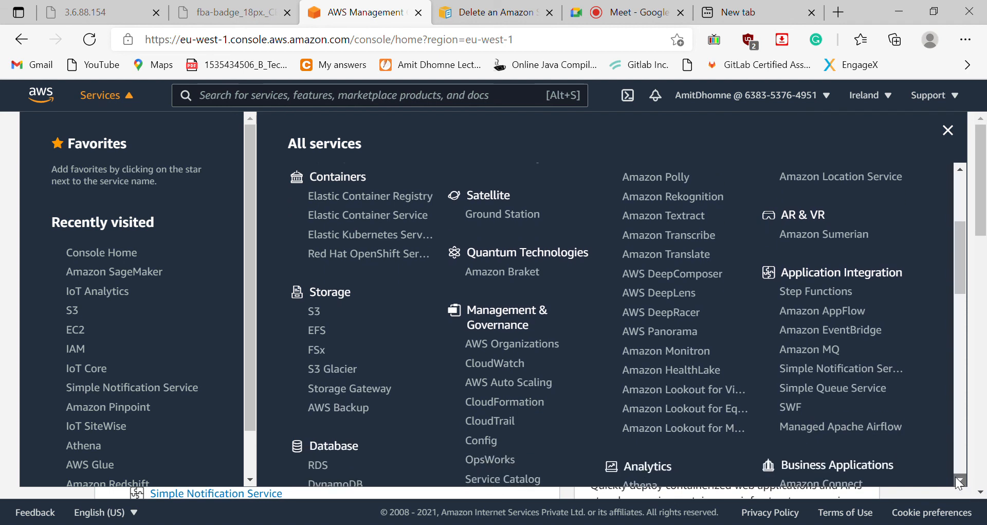
scroll(960, 481, down, 7)
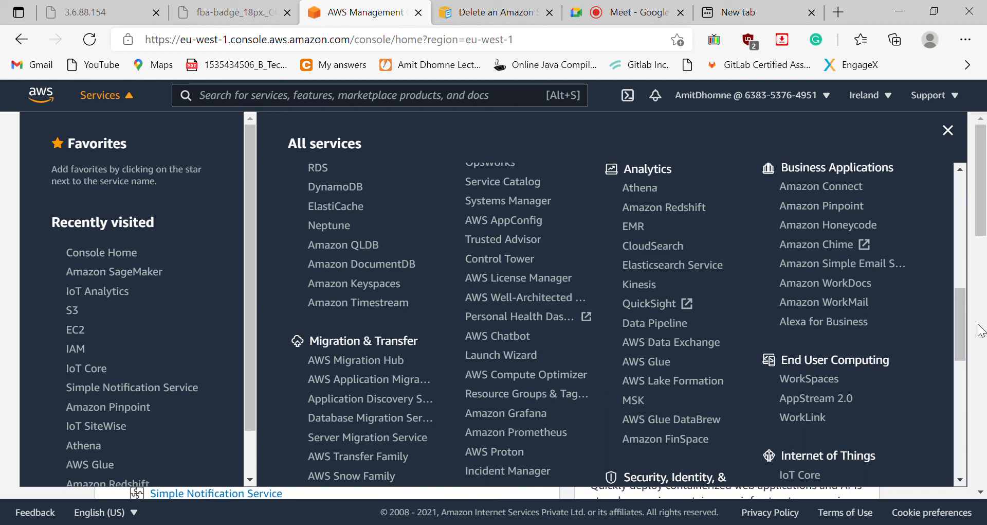
click(949, 131)
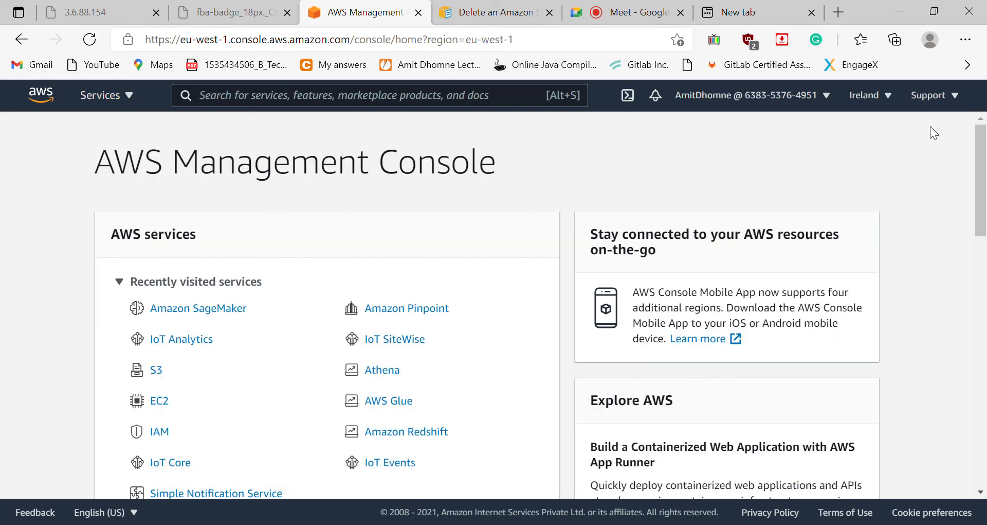